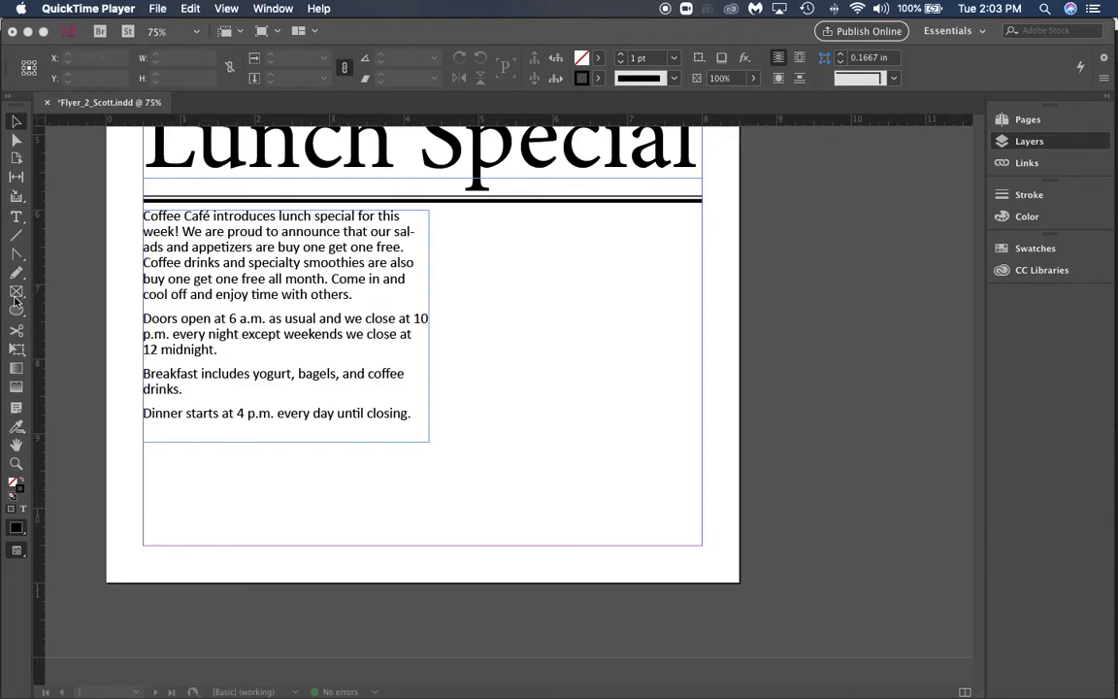
# Bring the Lunch Special flyer to the front and pick the Rectangle Frame Tool
pyautogui.click(15, 298)
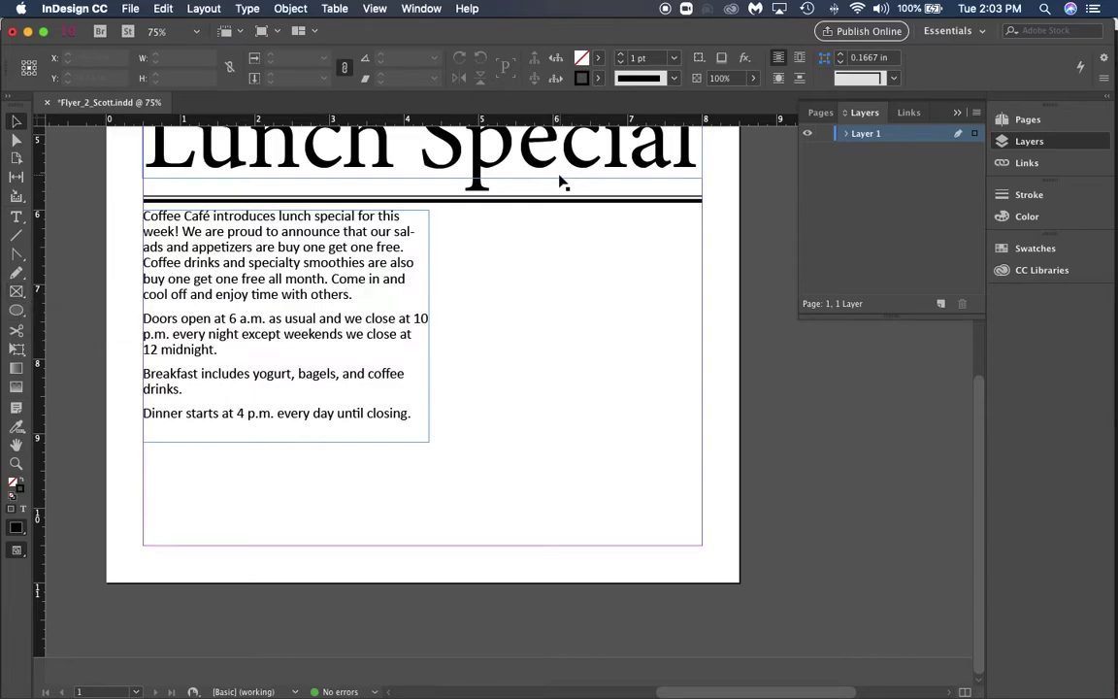
pyautogui.click(17, 292)
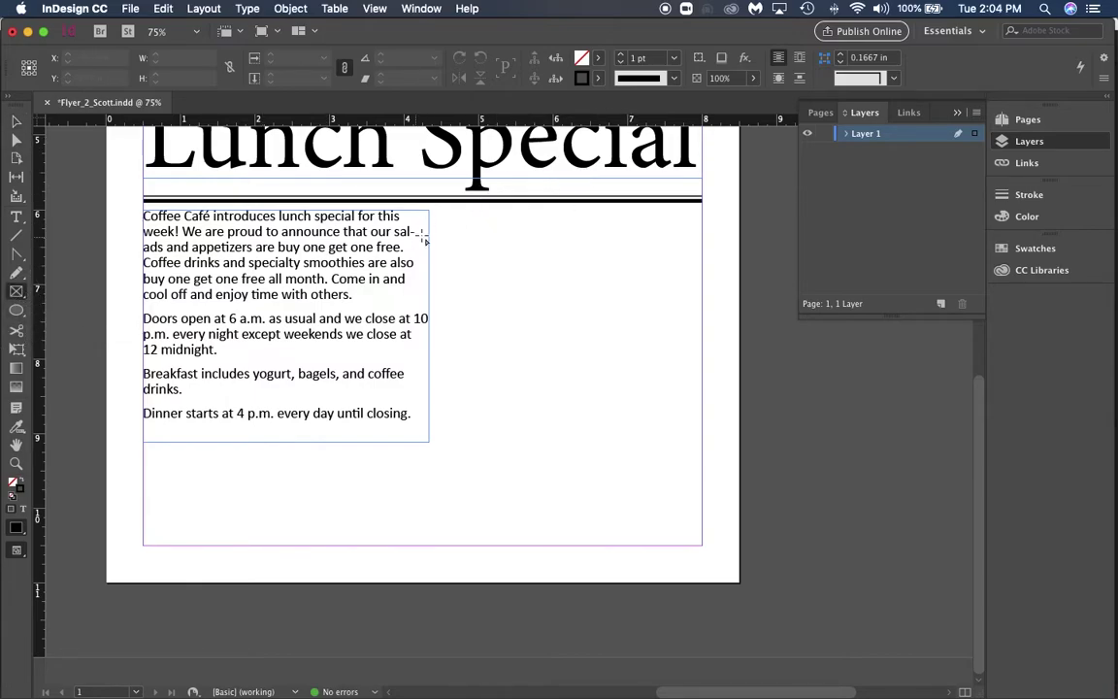
# Draw a large frame beside the text and a small frame below it, then duplicate the small frame into a row of three
pyautogui.moveTo(444, 212); pyautogui.dragTo(701, 443)
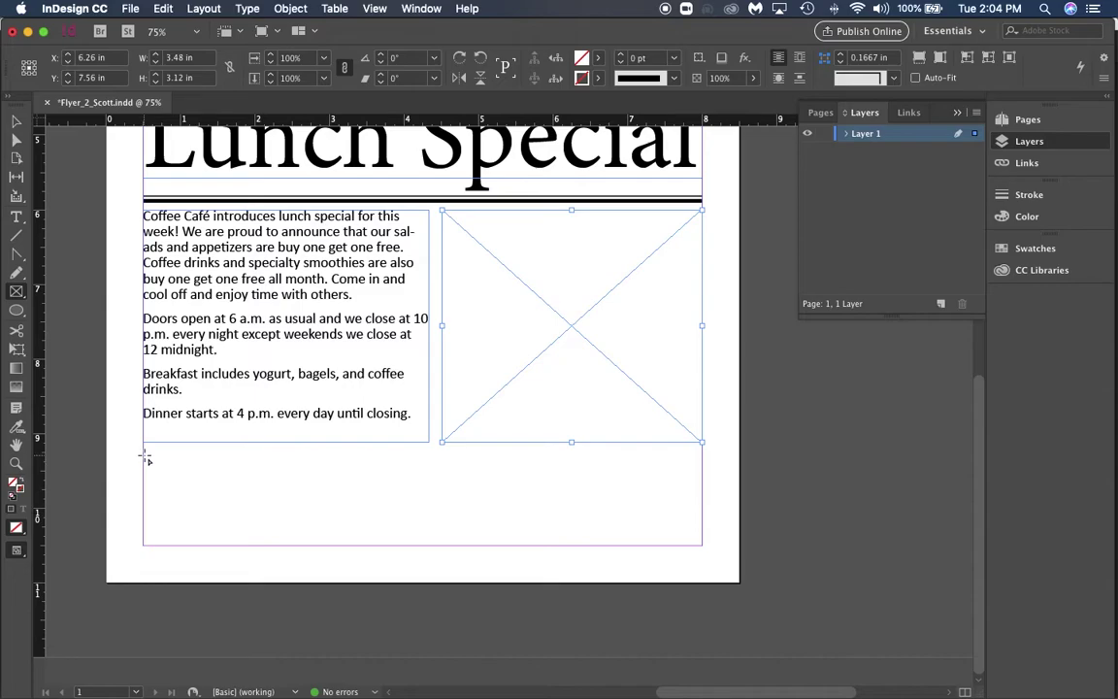
pyautogui.moveTo(145, 454); pyautogui.dragTo(286, 562)
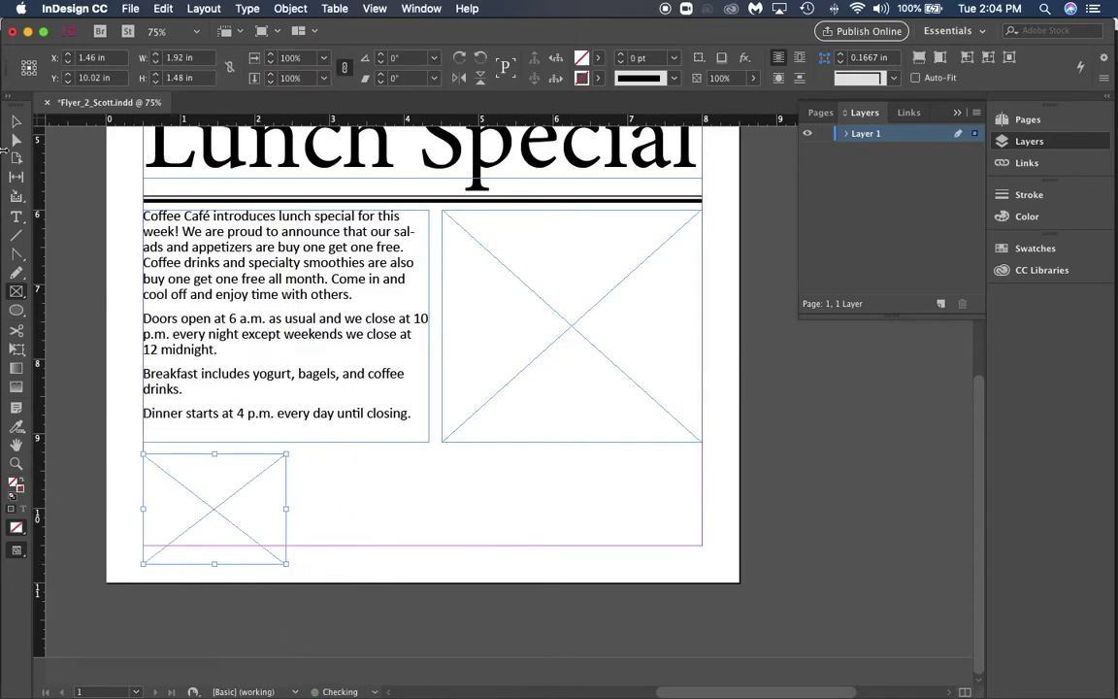
pyautogui.click(17, 121)
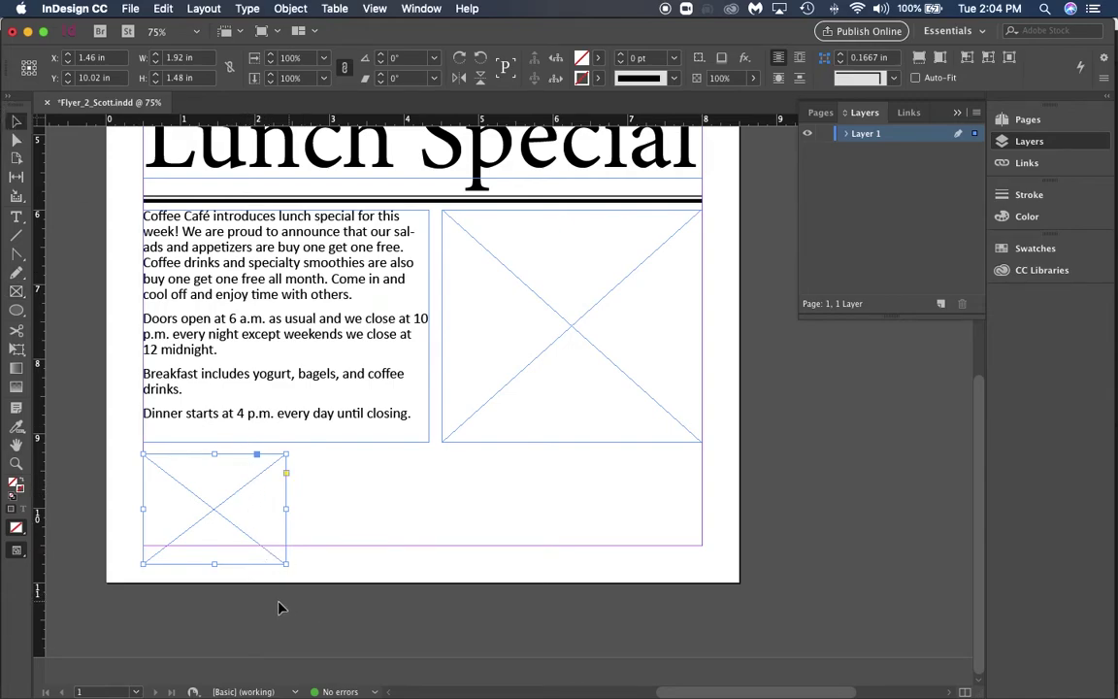
pyautogui.moveTo(244, 483); pyautogui.dragTo(553, 487)
pyautogui.press('Right')
pyautogui.click(658, 476)
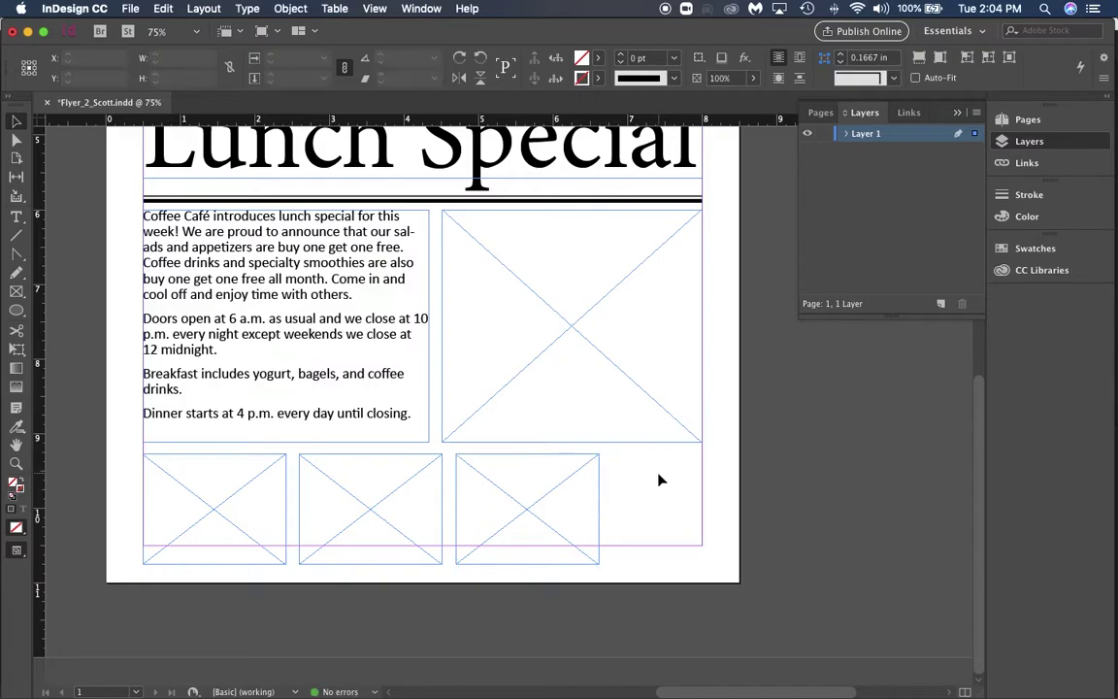
# Shift the three small frames up and right, then push the outer frames to the left and right margins
pyautogui.moveTo(124, 497); pyautogui.dragTo(678, 493)
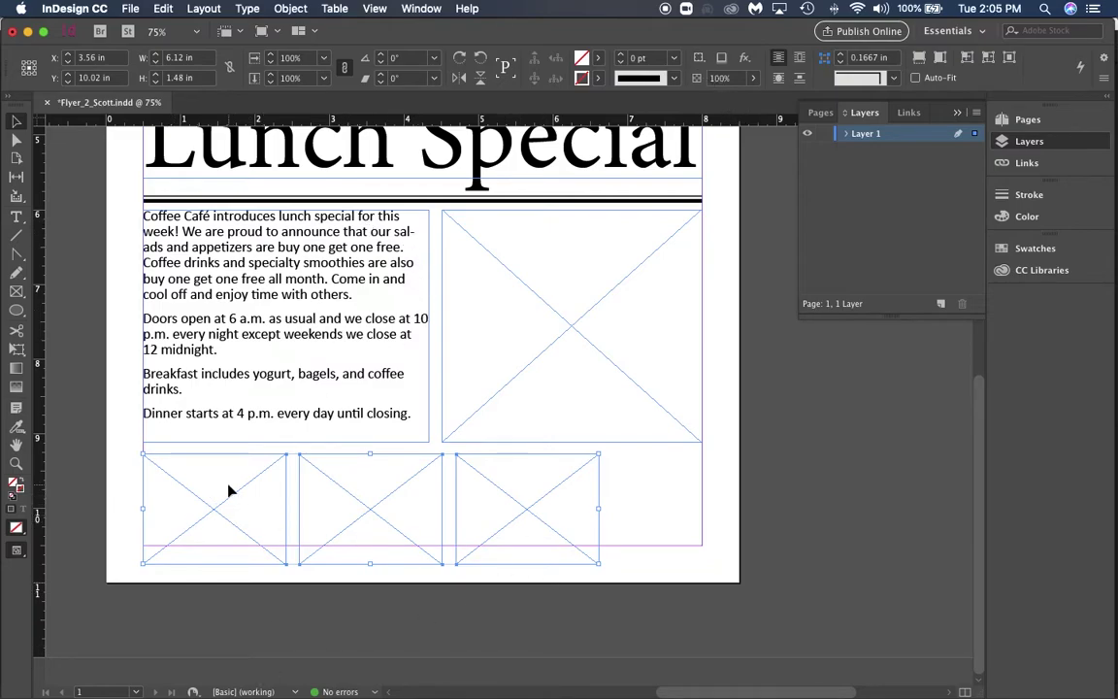
pyautogui.moveTo(230, 491); pyautogui.dragTo(294, 499)
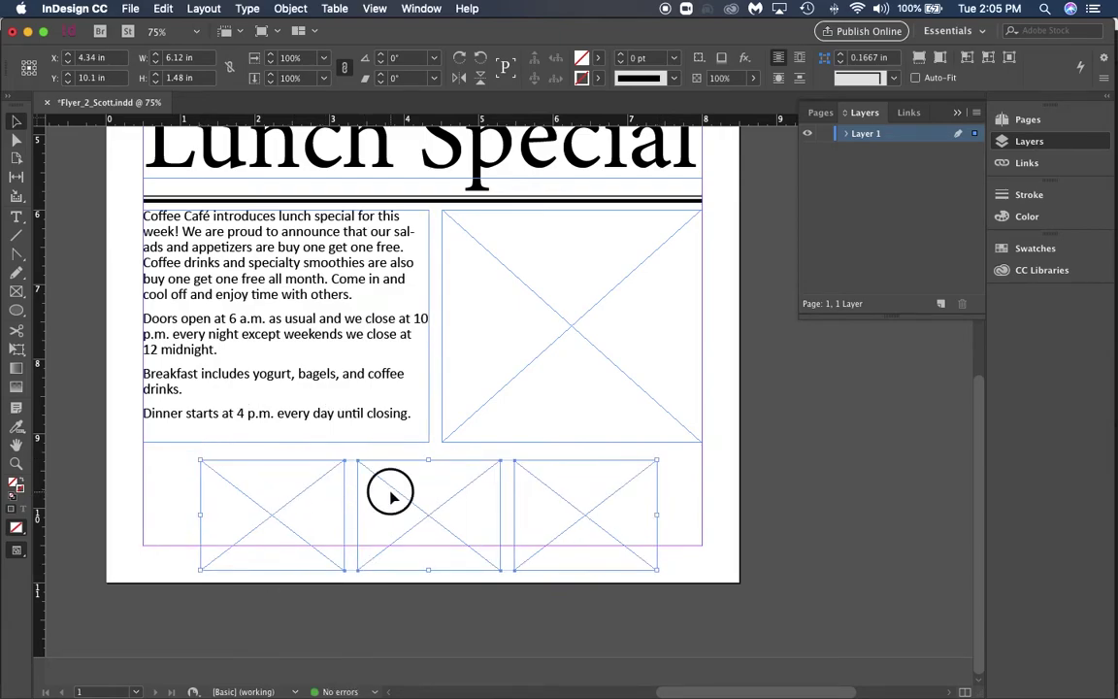
pyautogui.moveTo(391, 497); pyautogui.dragTo(391, 490)
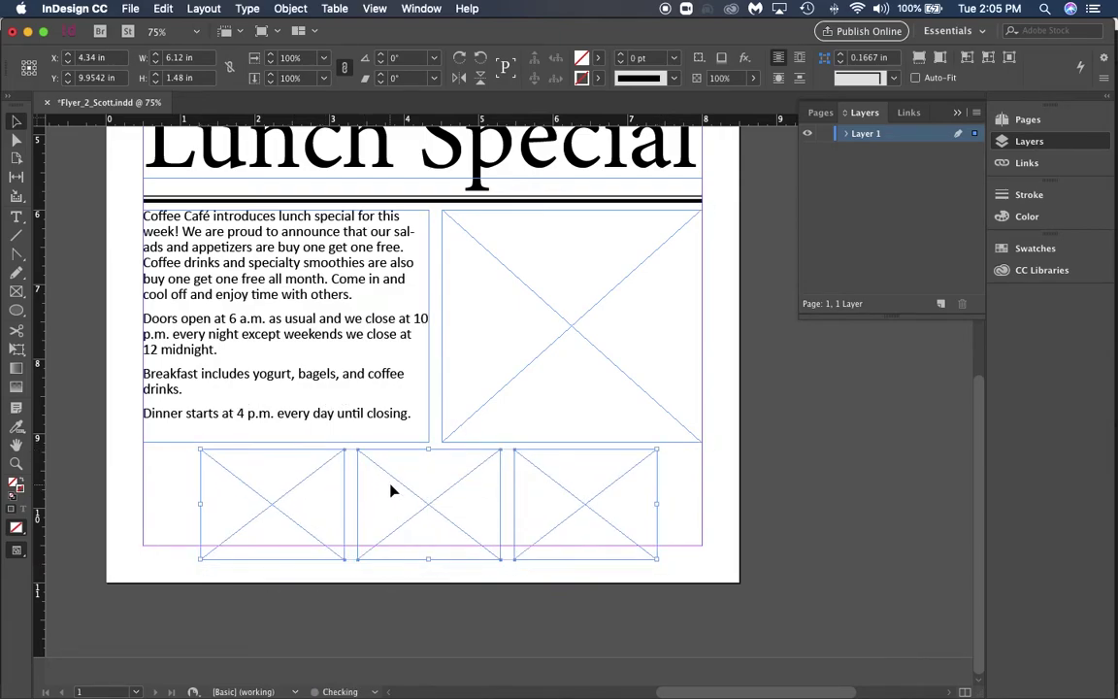
pyautogui.click(127, 508)
pyautogui.moveTo(241, 490); pyautogui.dragTo(187, 488)
pyautogui.moveTo(599, 475); pyautogui.dragTo(645, 485)
pyautogui.click(731, 489)
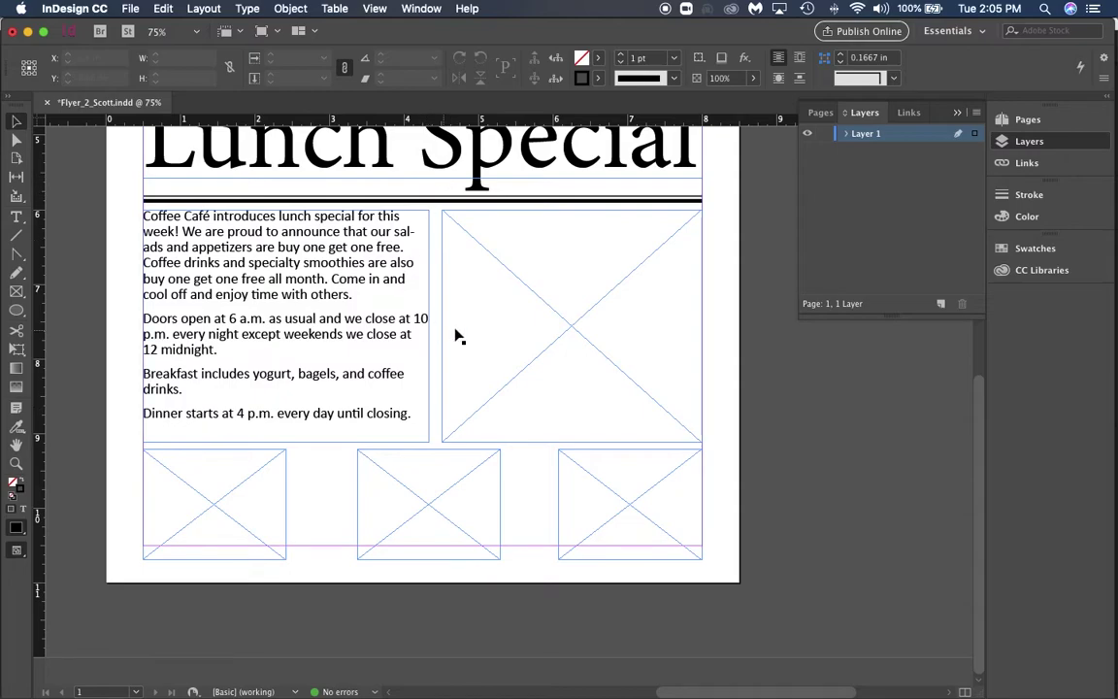
# Start File > Place and navigate to the poster folder
pyautogui.click(130, 9)
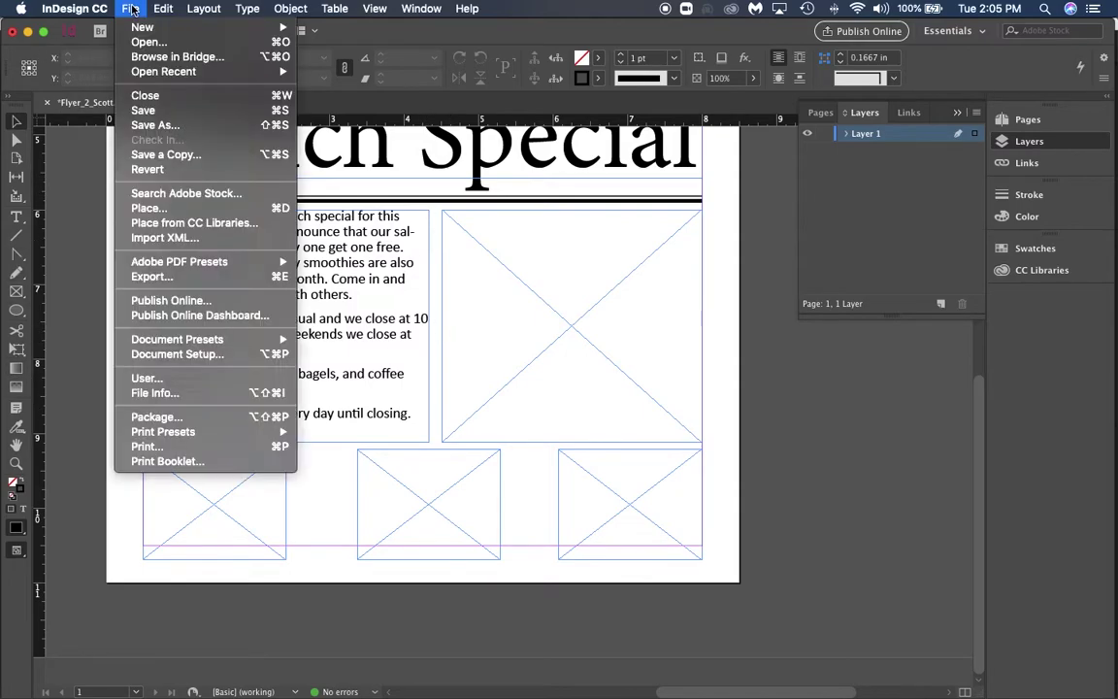
pyautogui.click(151, 208)
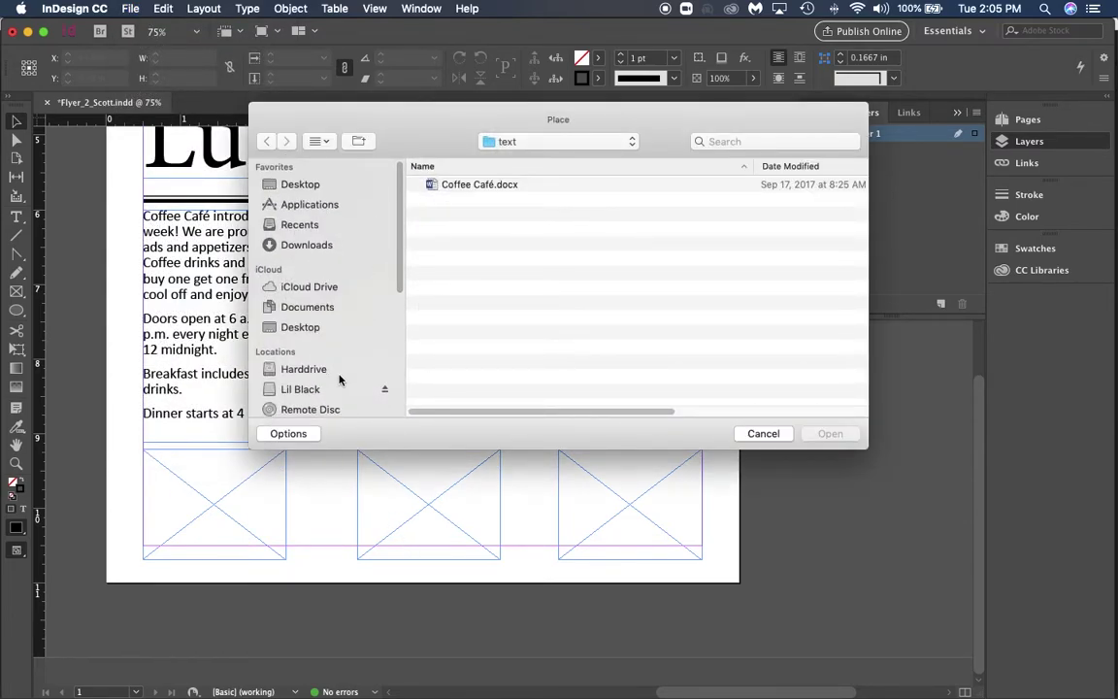
pyautogui.scroll(-1, 340, 376)
pyautogui.click(524, 141)
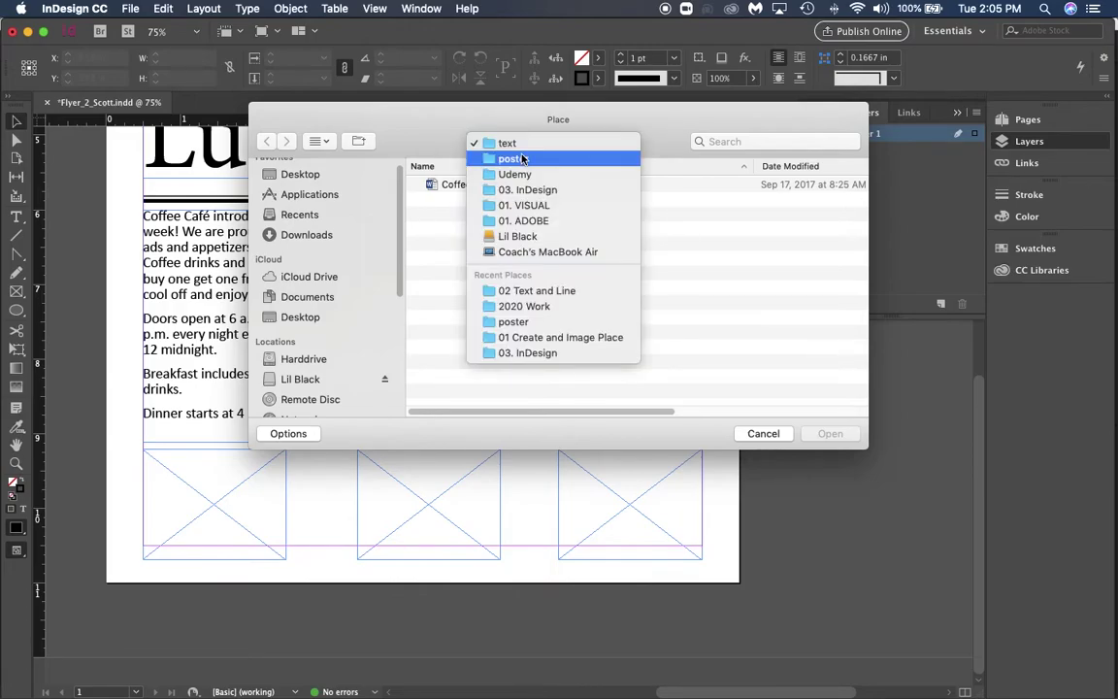
pyautogui.click(456, 248)
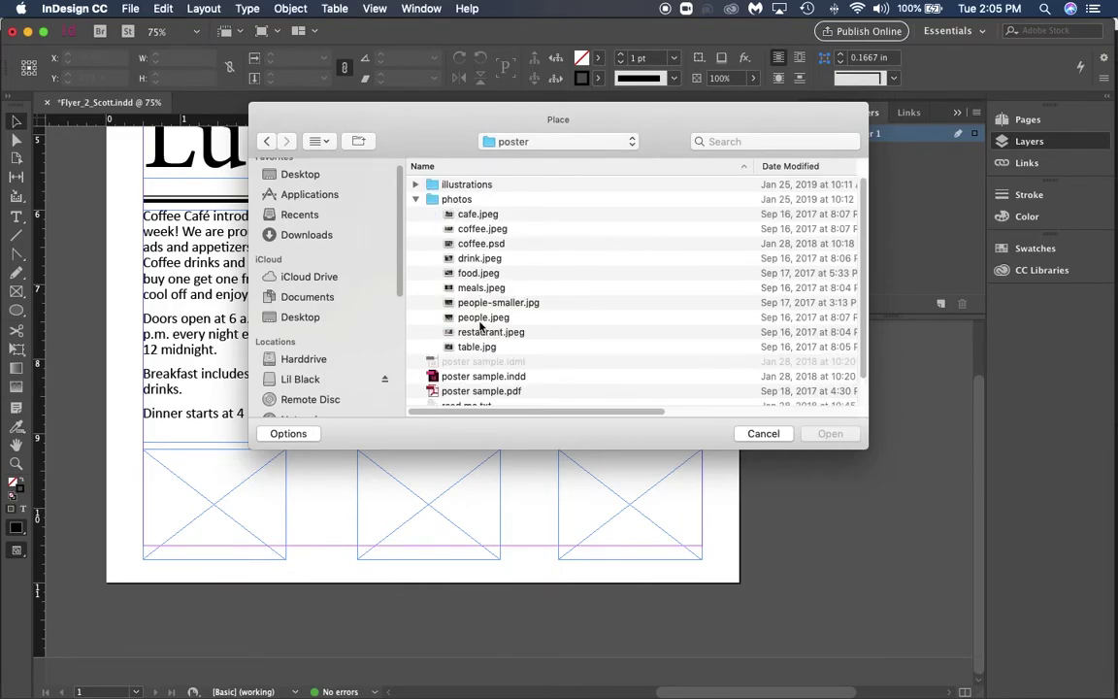
# Select cafe.jpeg, drink.jpeg, food.jpeg and people.jpeg together in the poster folder
pyautogui.moveTo(415, 207); pyautogui.dragTo(437, 246)
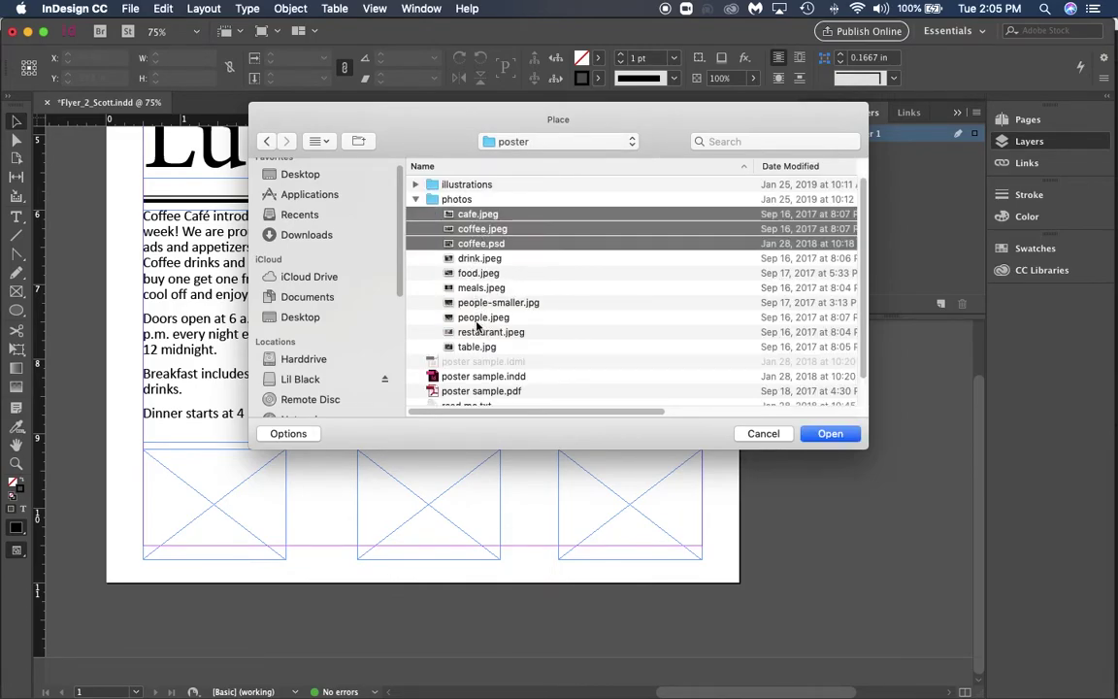
pyautogui.click(598, 300)
pyautogui.click(529, 229)
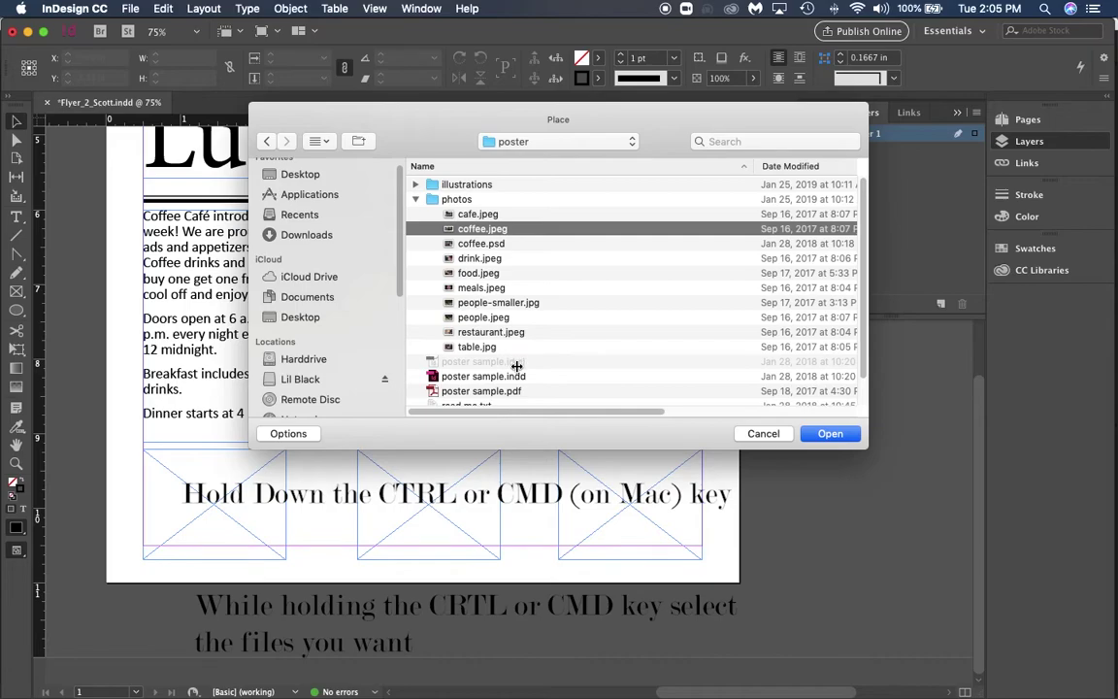
pyautogui.click(490, 272)
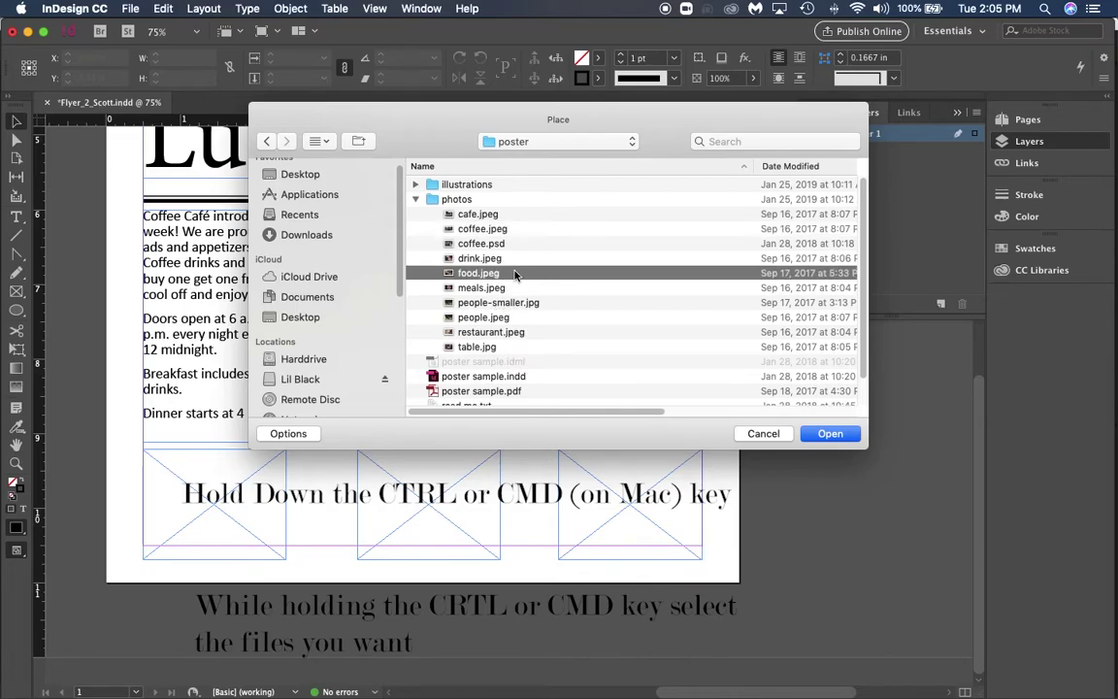
pyautogui.keyDown('super'); pyautogui.click(505, 303); pyautogui.keyUp('super')
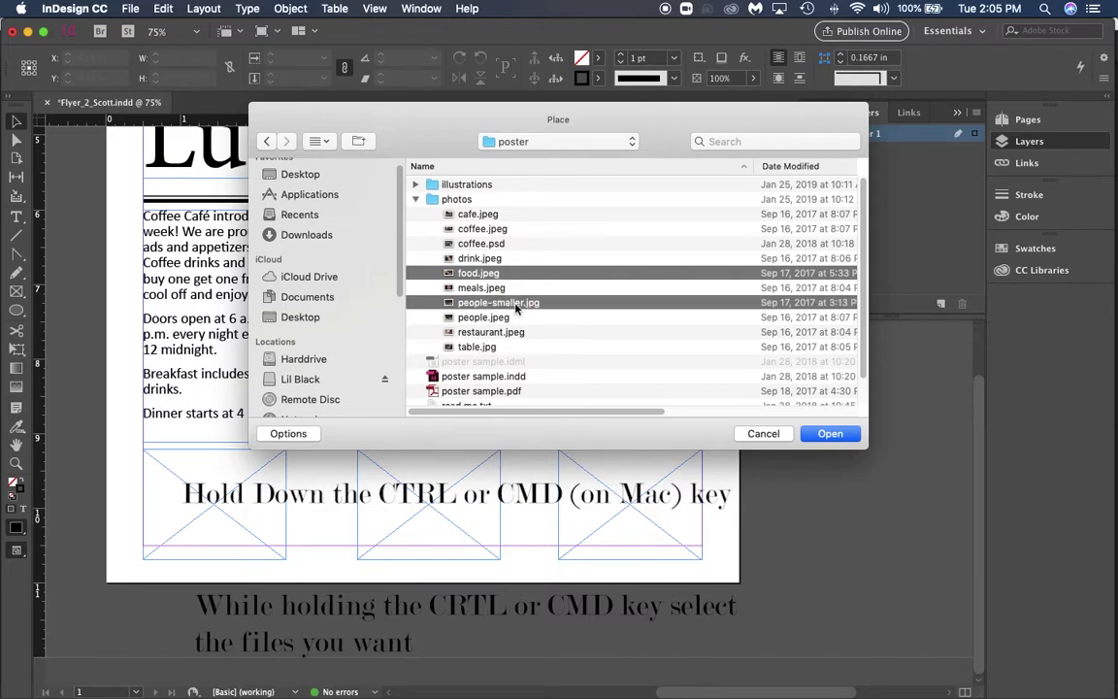
pyautogui.click(498, 318)
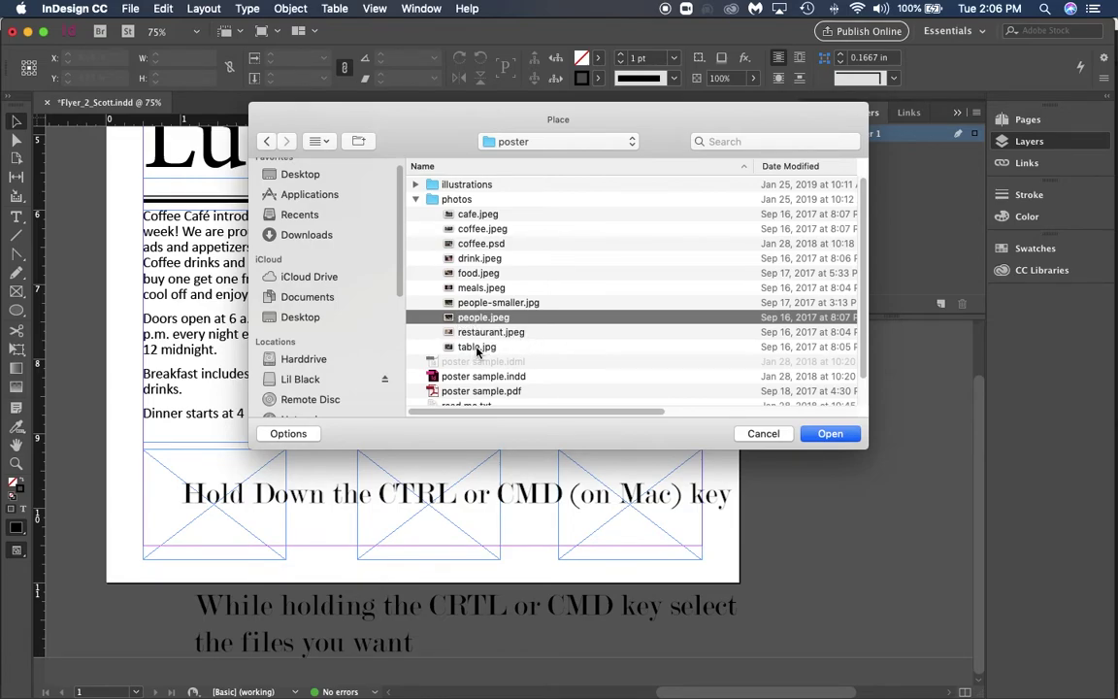
pyautogui.keyDown('super'); pyautogui.click(486, 276); pyautogui.keyUp('super')
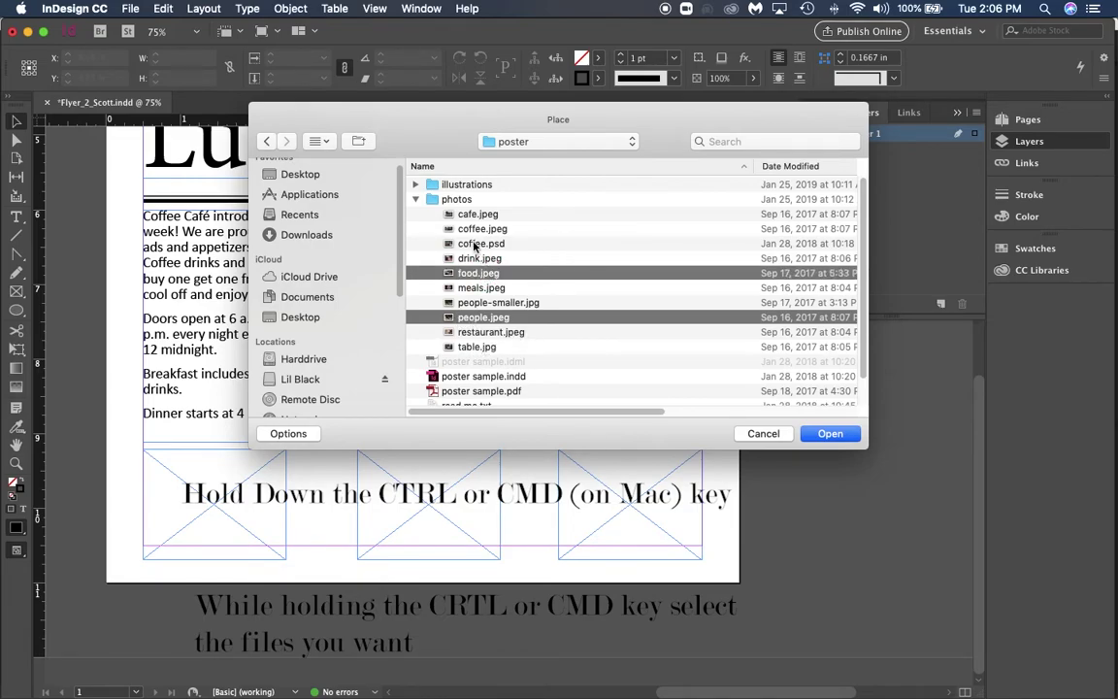
pyautogui.keyDown('super'); pyautogui.click(478, 259); pyautogui.keyUp('super')
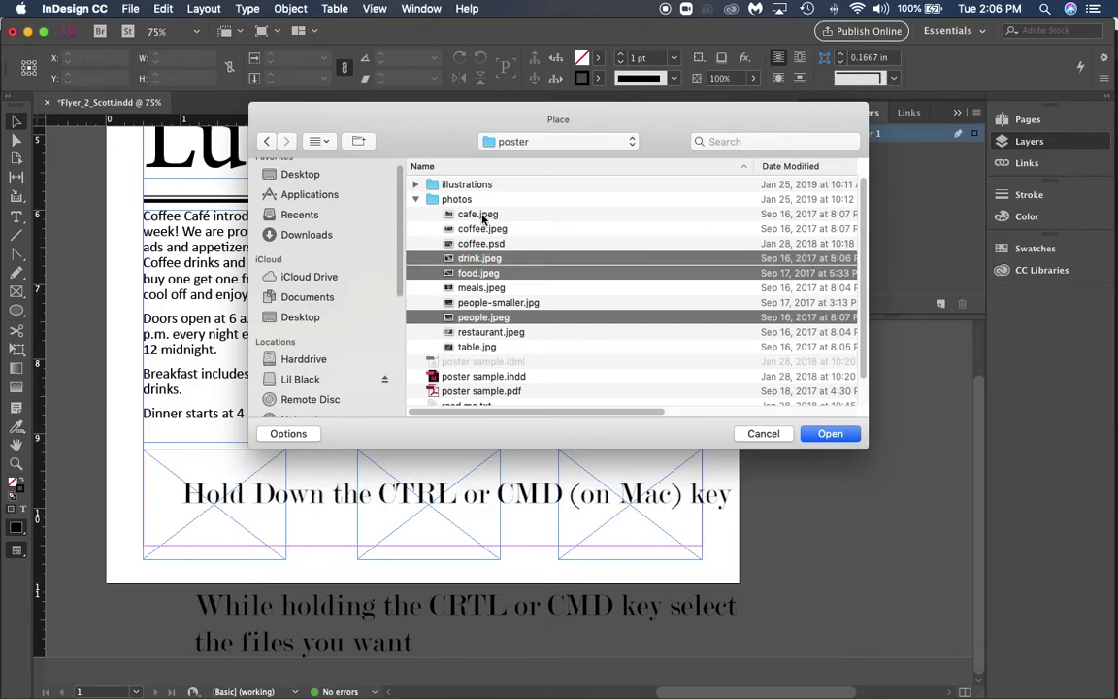
pyautogui.keyDown('super'); pyautogui.click(480, 215); pyautogui.keyUp('super')
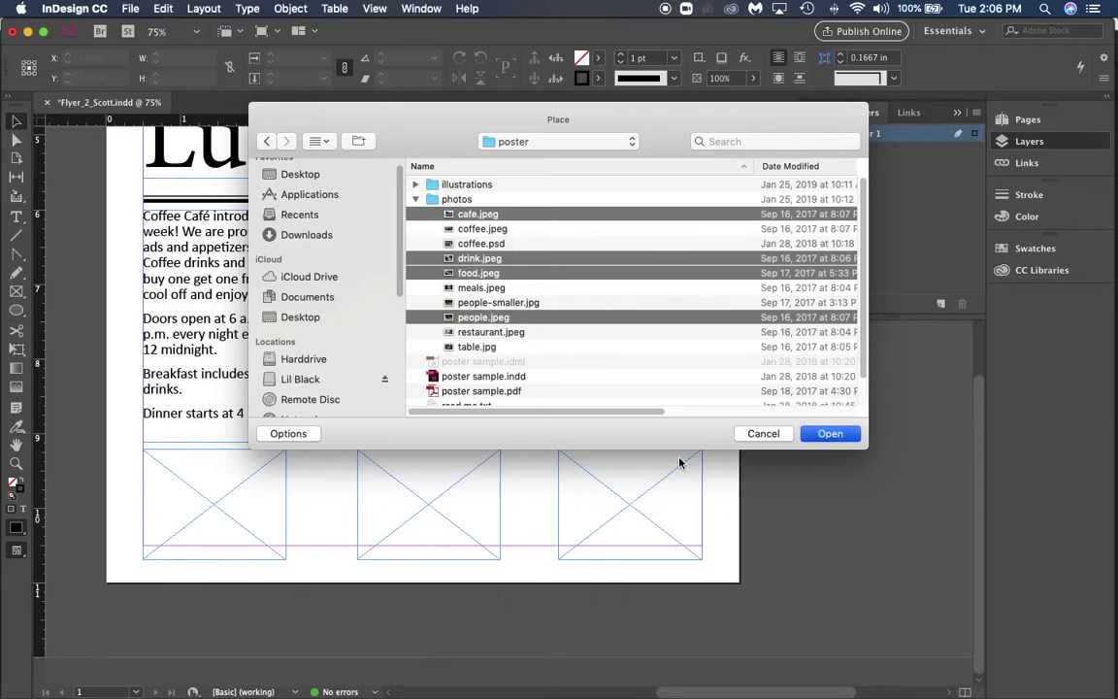
# Place the photos: people in the large frame, then curtain, latte art and food plate across the bottom row
pyautogui.click(832, 435)
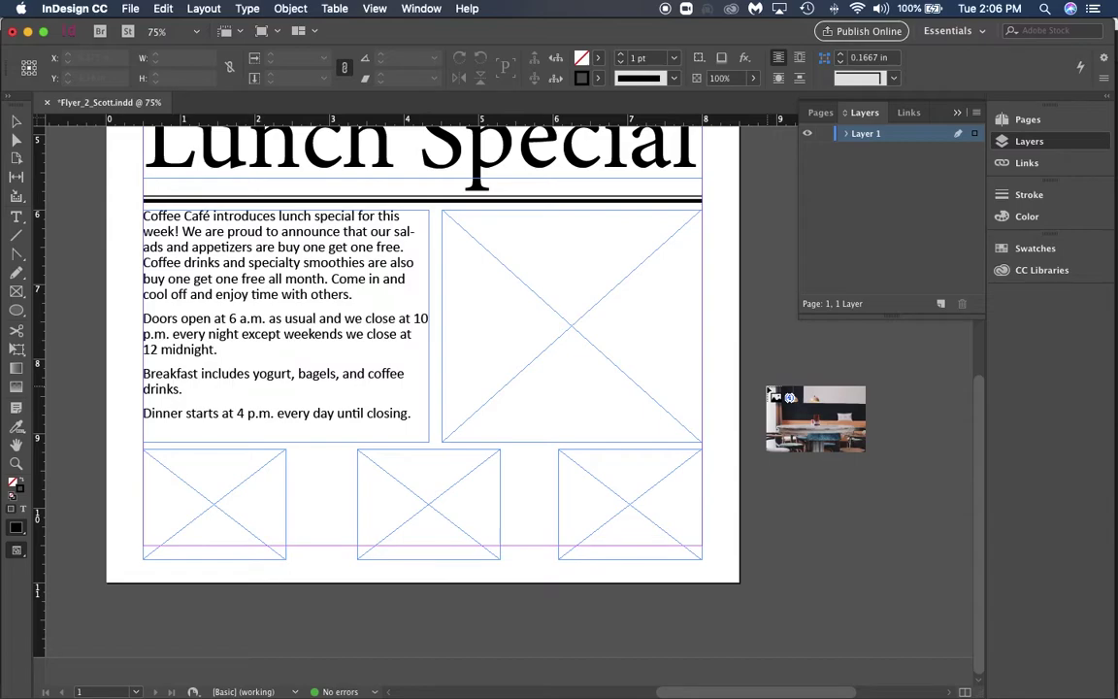
pyautogui.press('Right')
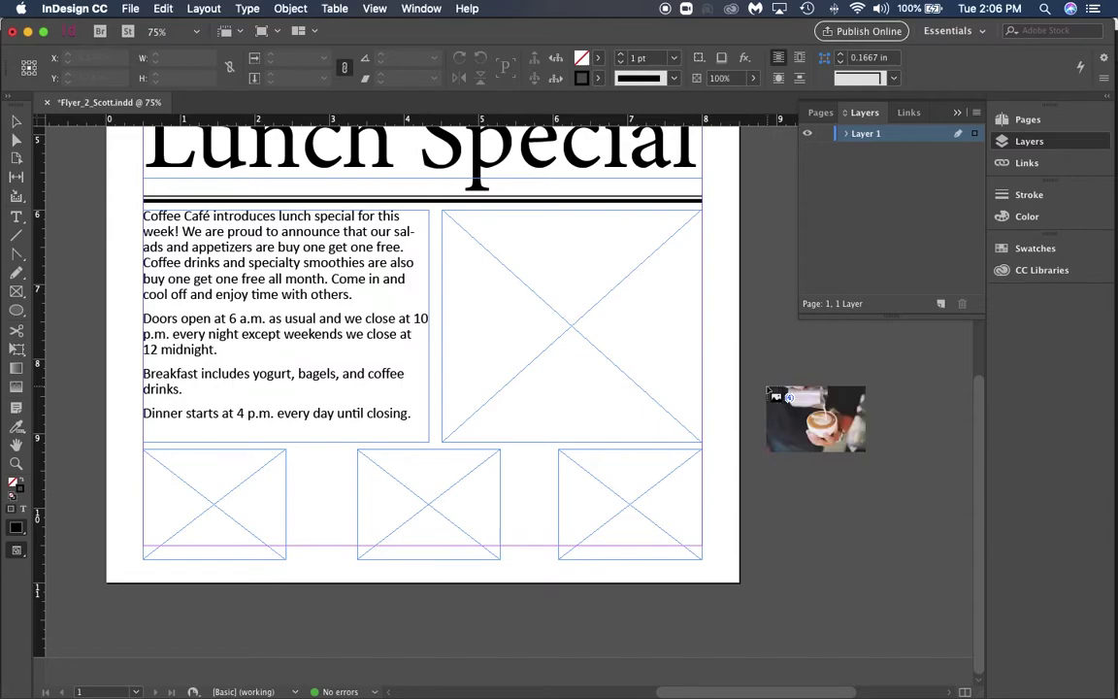
pyautogui.press('Right')
pyautogui.press('Right')
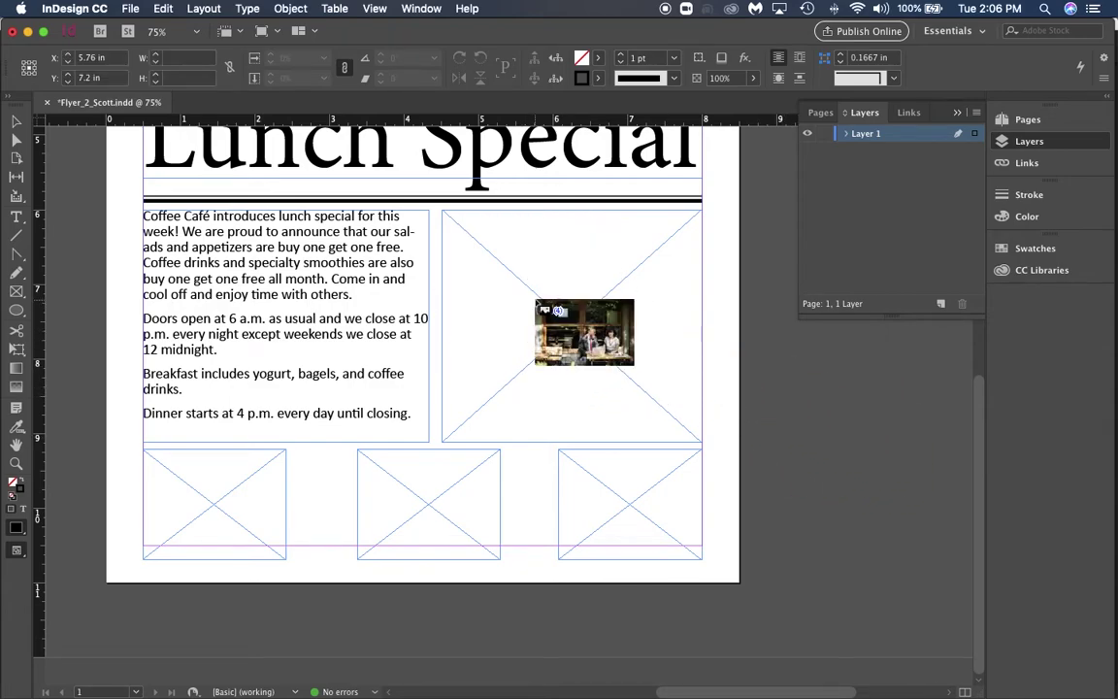
pyautogui.click(537, 305)
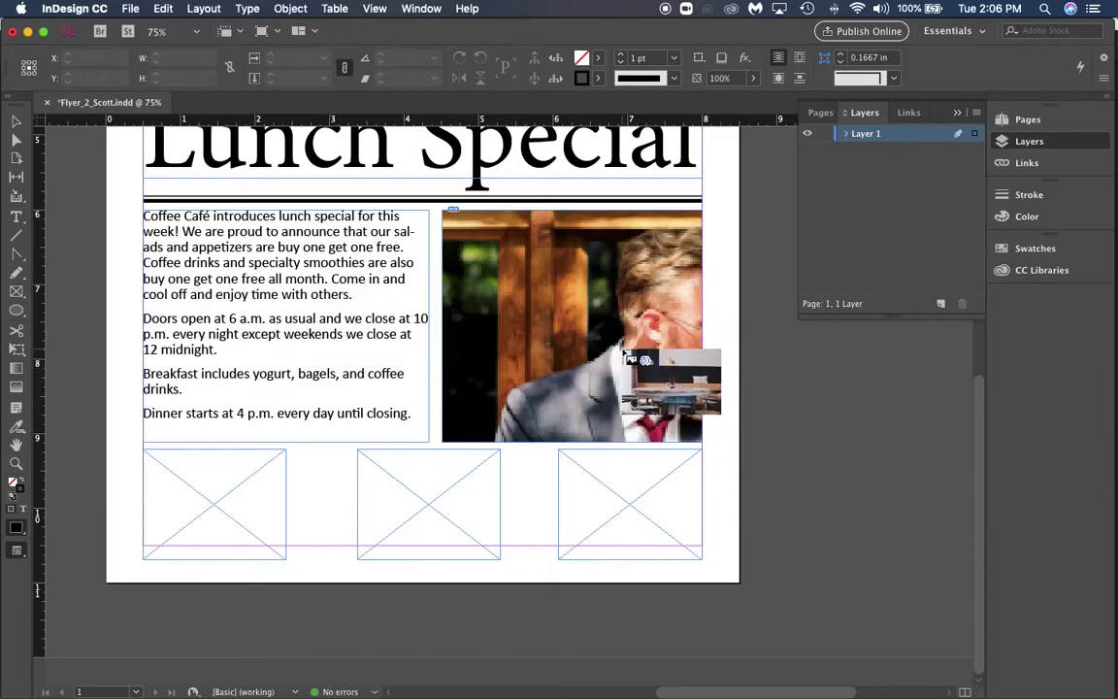
pyautogui.click(236, 502)
pyautogui.click(428, 488)
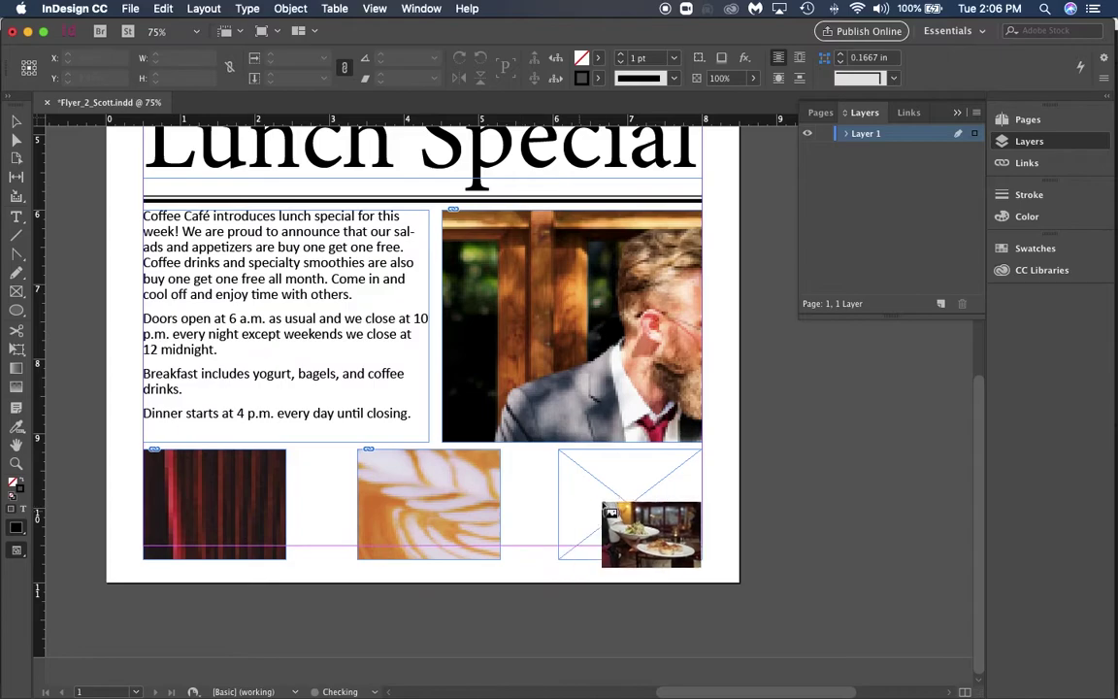
pyautogui.click(603, 504)
pyautogui.press('/')
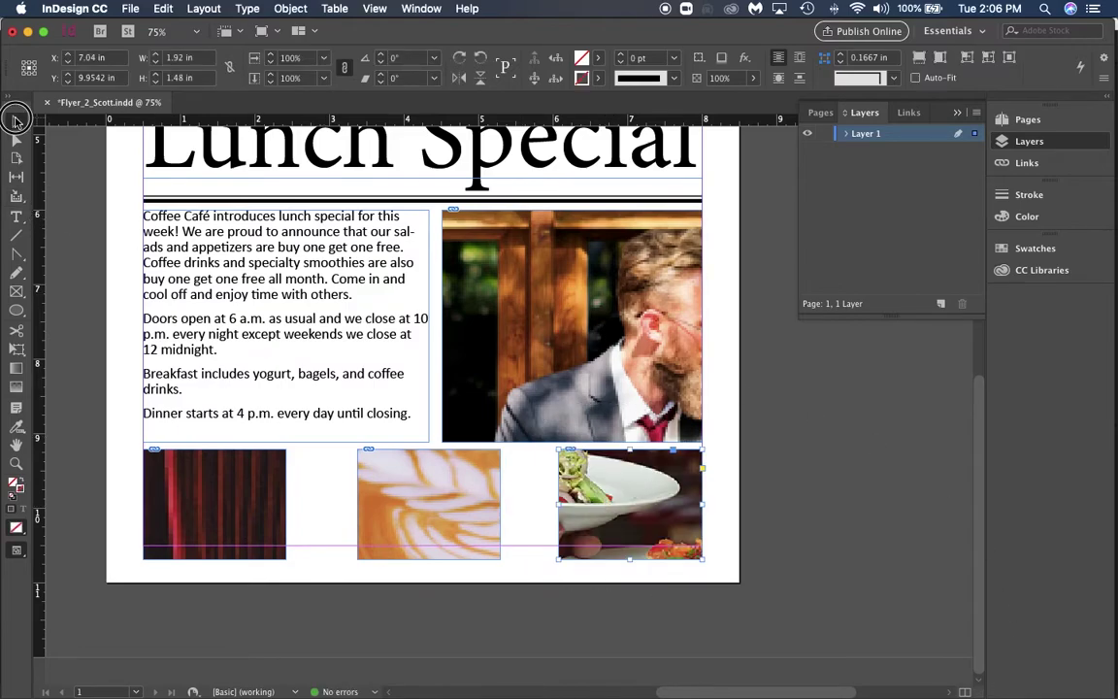
# Apply Fill Frame Proportionally to the large café photo so both people at the table show
pyautogui.click(783, 371)
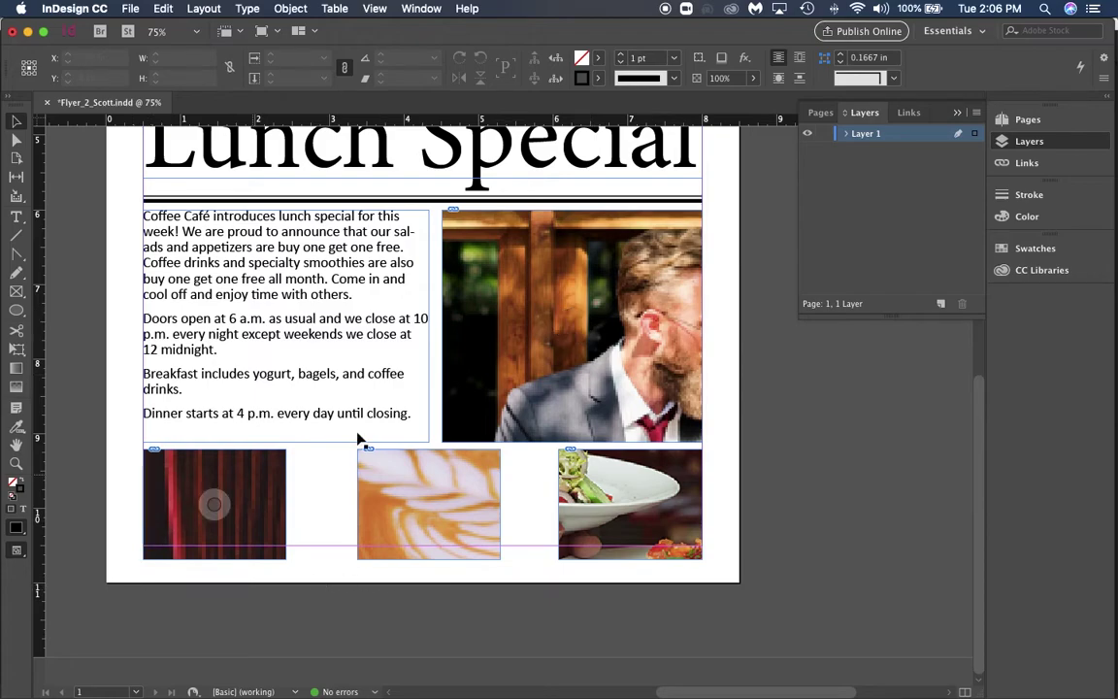
pyautogui.rightClick(607, 257)
pyautogui.click(530, 313)
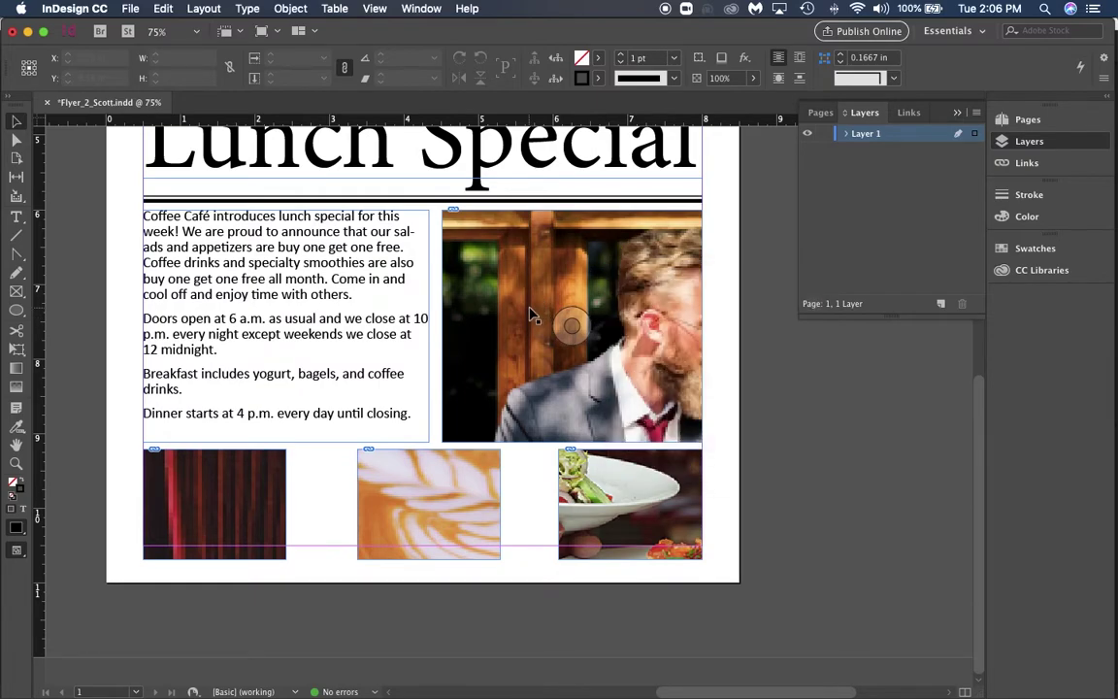
pyautogui.rightClick(593, 301)
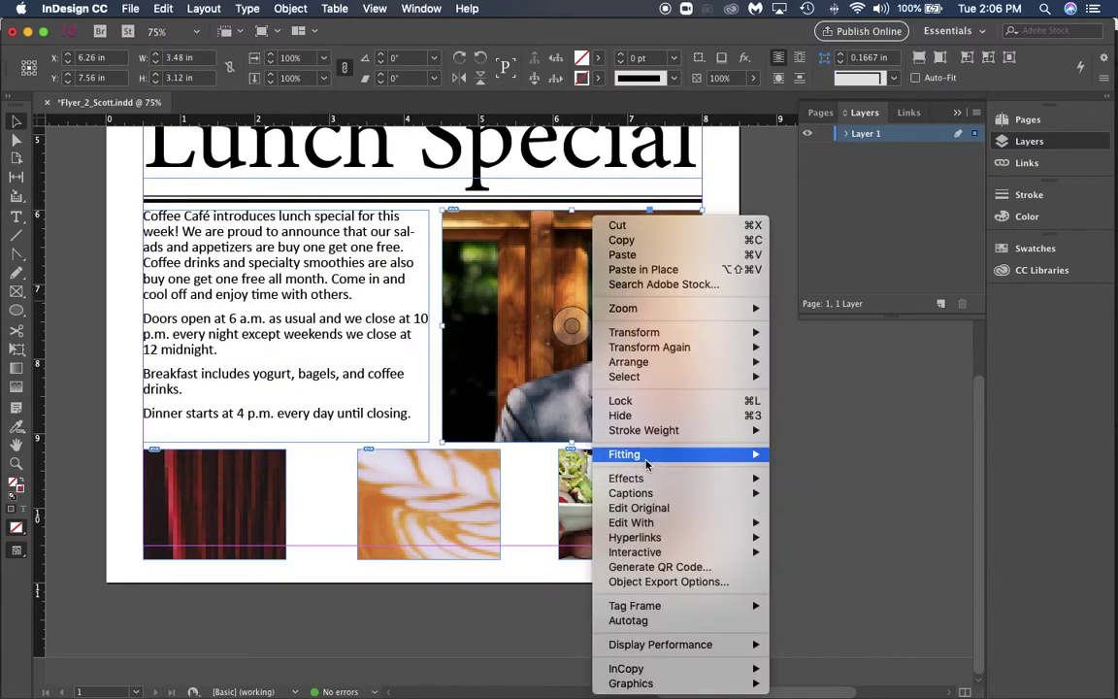
pyautogui.moveTo(646, 464)
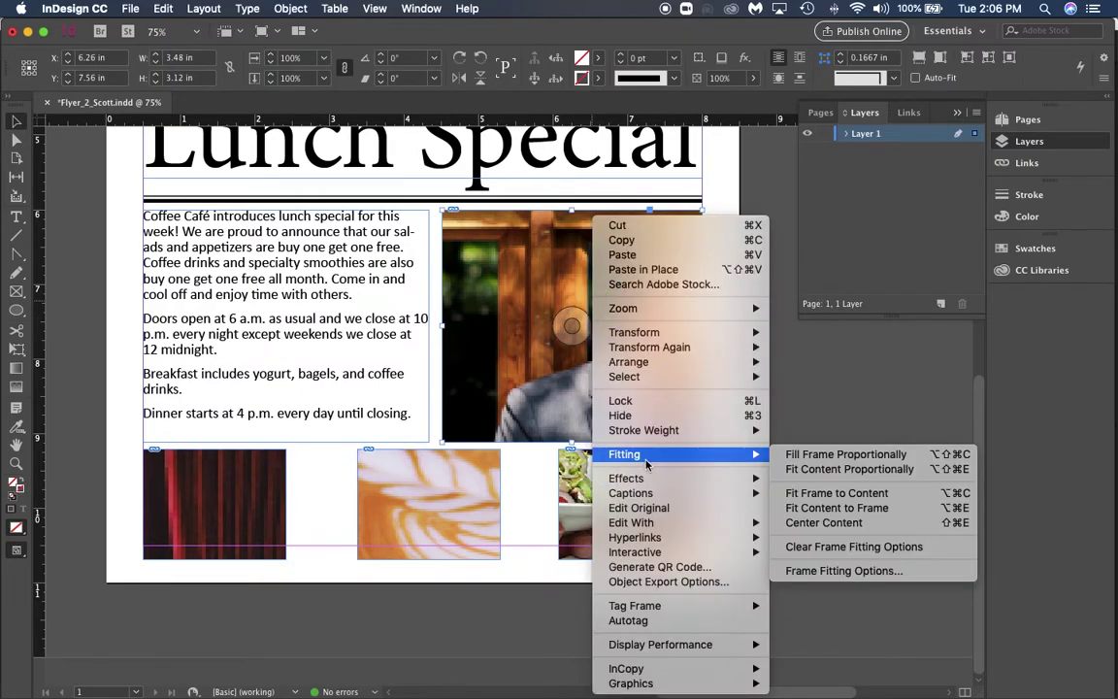
pyautogui.click(811, 455)
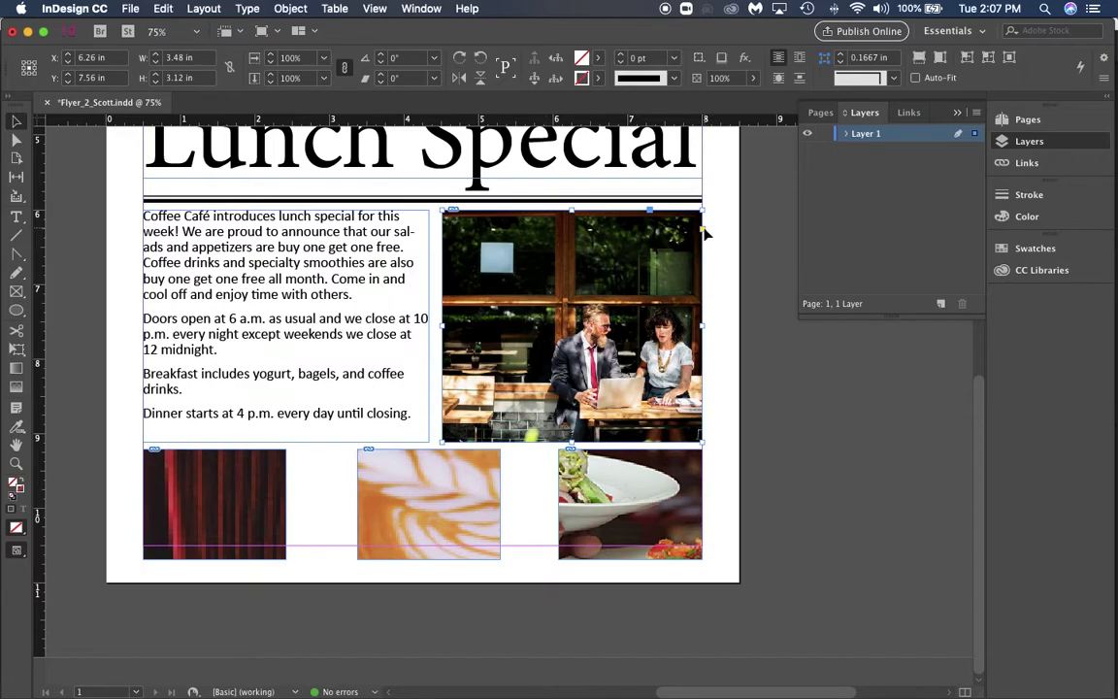
# Round only the bottom-left corner of the large photo frame into a big curve, keeping the other corners square
pyautogui.scroll(10, 427, 197)
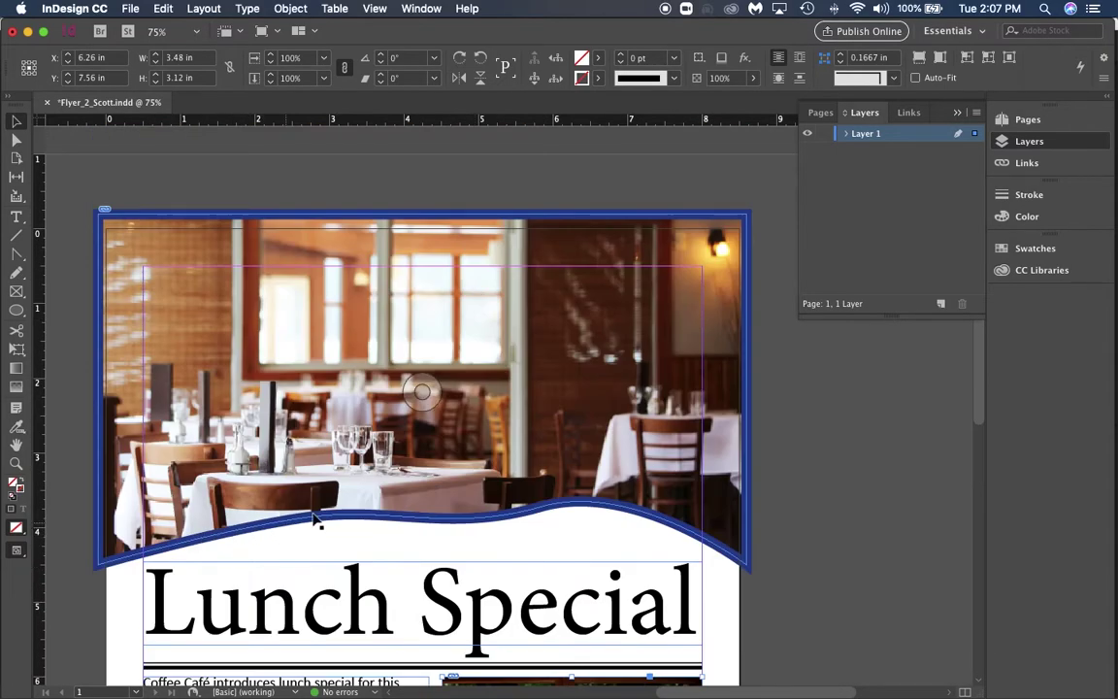
pyautogui.scroll(-10, 730, 456)
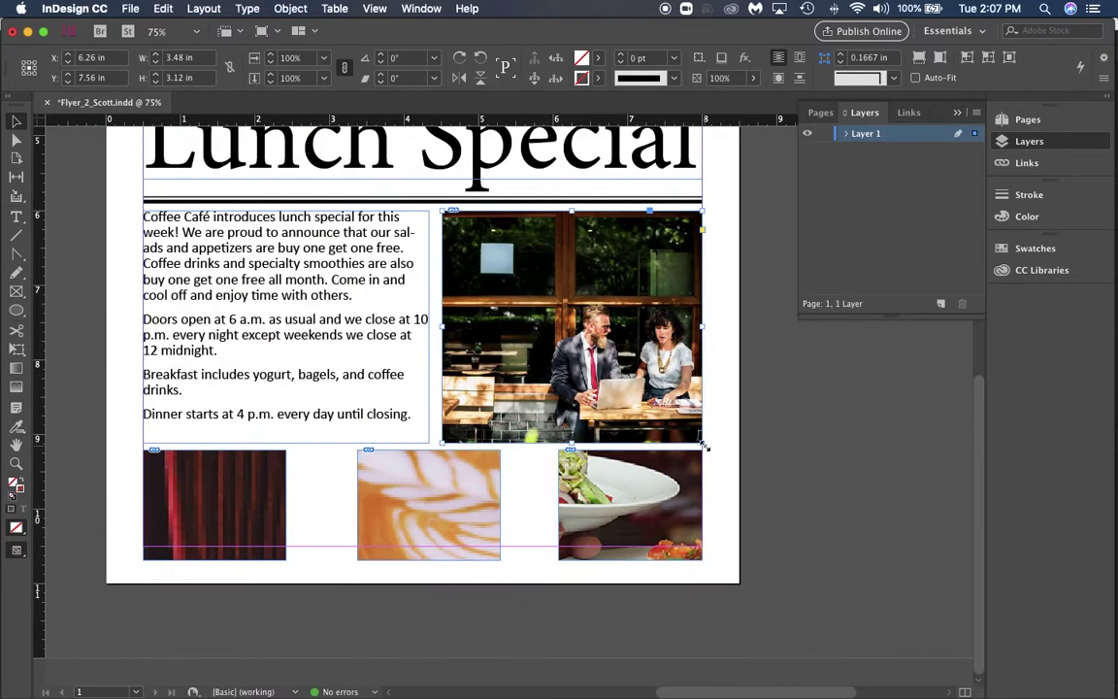
pyautogui.click(703, 231)
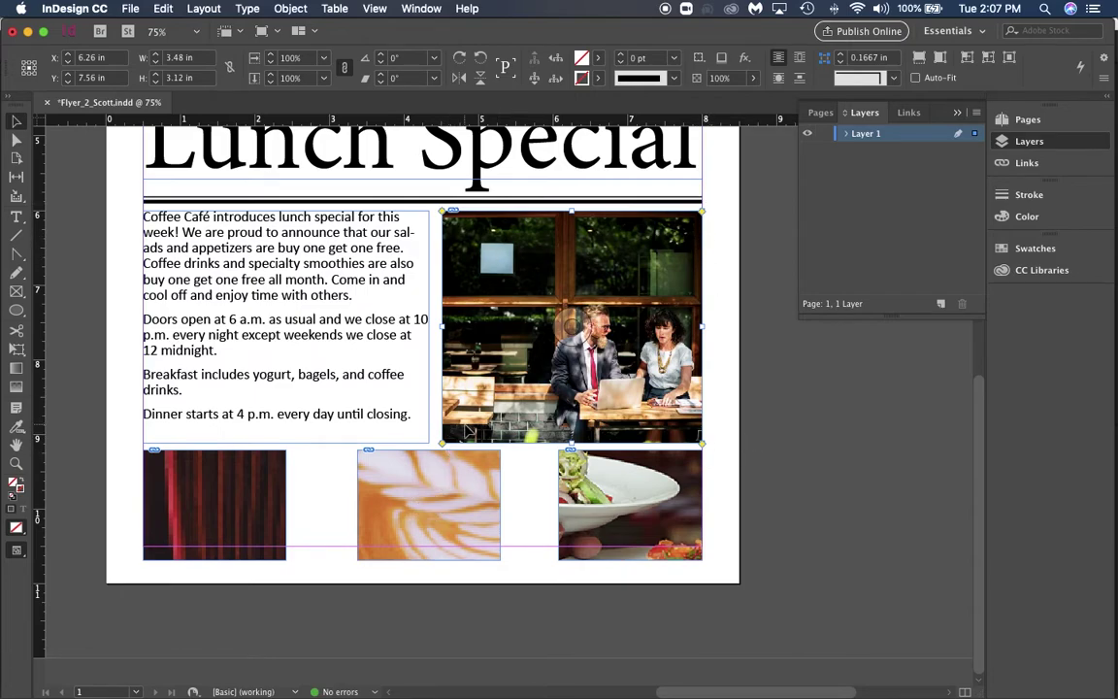
pyautogui.moveTo(444, 443); pyautogui.dragTo(514, 449)
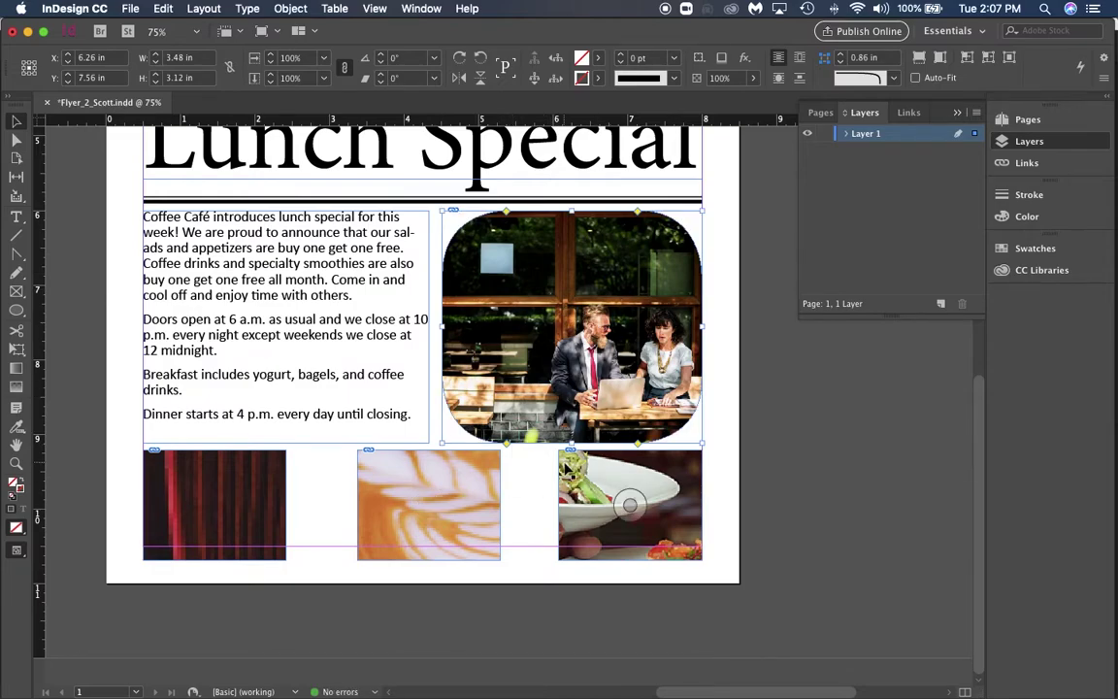
pyautogui.press('super+z')
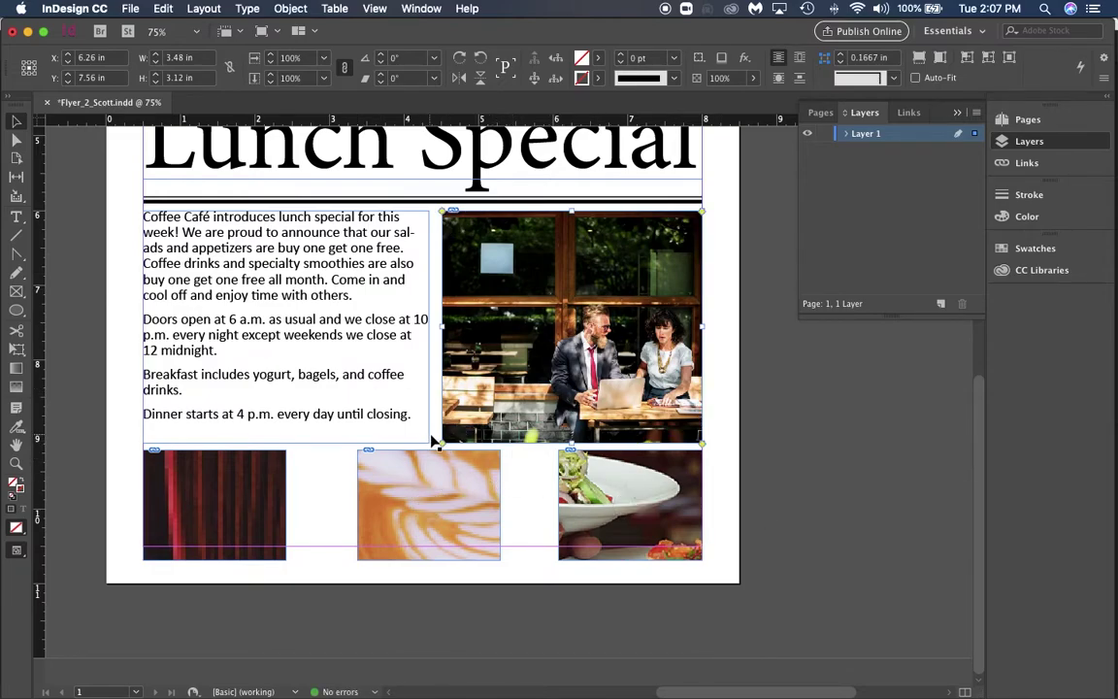
pyautogui.moveTo(444, 446); pyautogui.dragTo(606, 453)
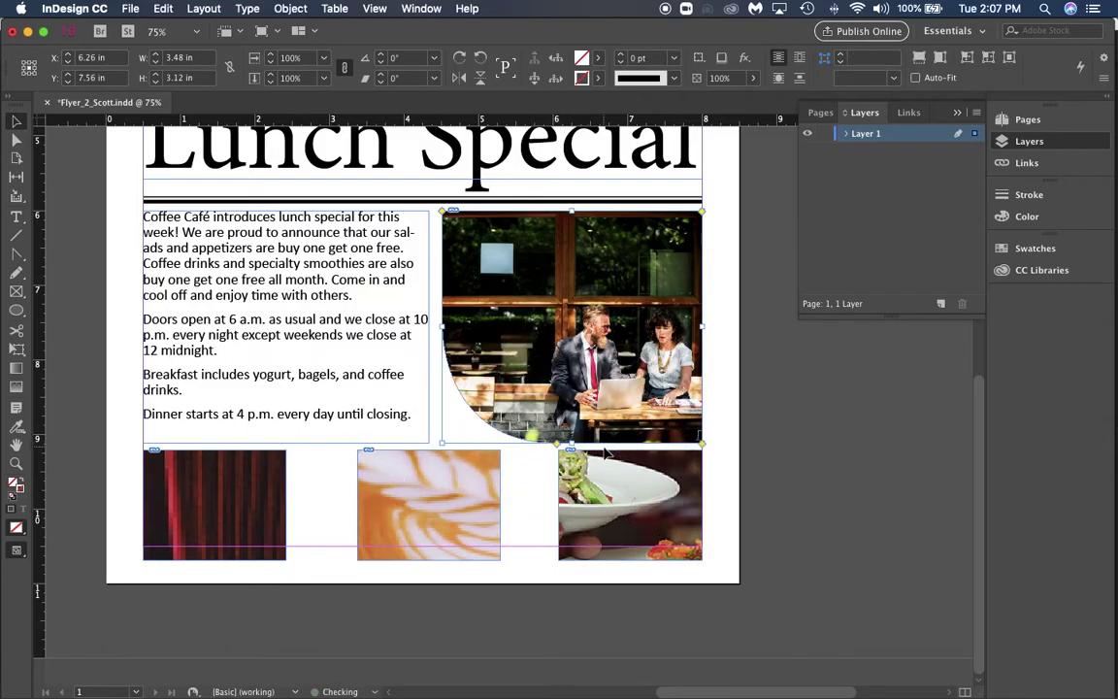
pyautogui.click(728, 351)
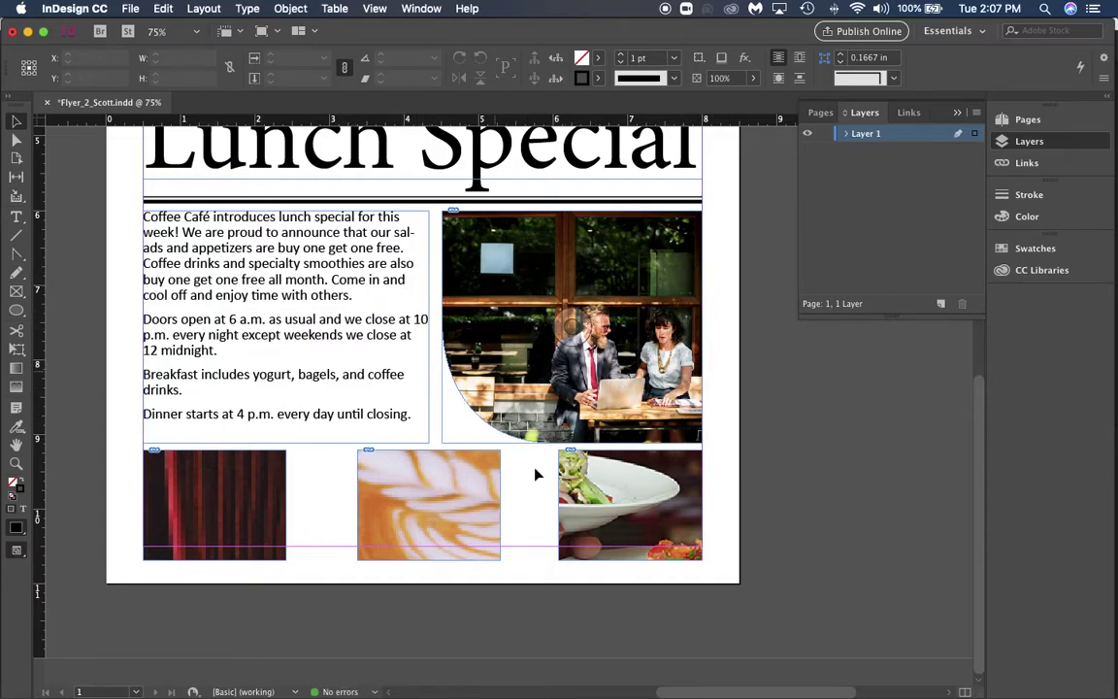
# Apply Fill Frame Proportionally to the bottom-left, middle and bottom-right photos
pyautogui.rightClick(245, 485)
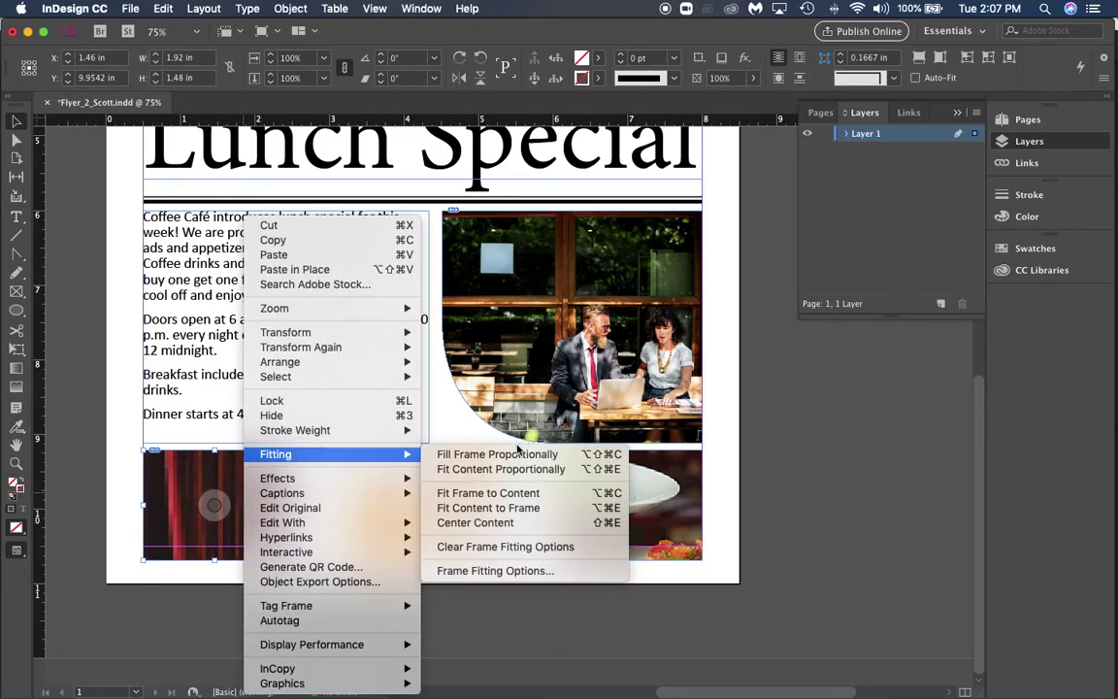
pyautogui.click(515, 453)
pyautogui.rightClick(458, 490)
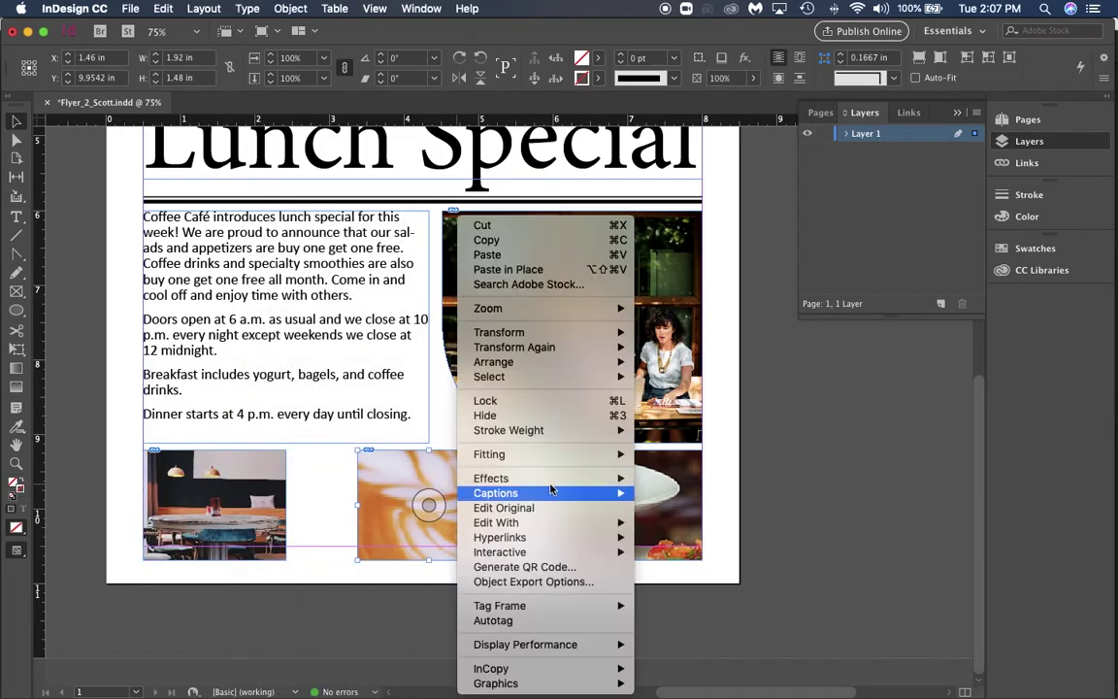
pyautogui.moveTo(544, 455)
pyautogui.click(708, 455)
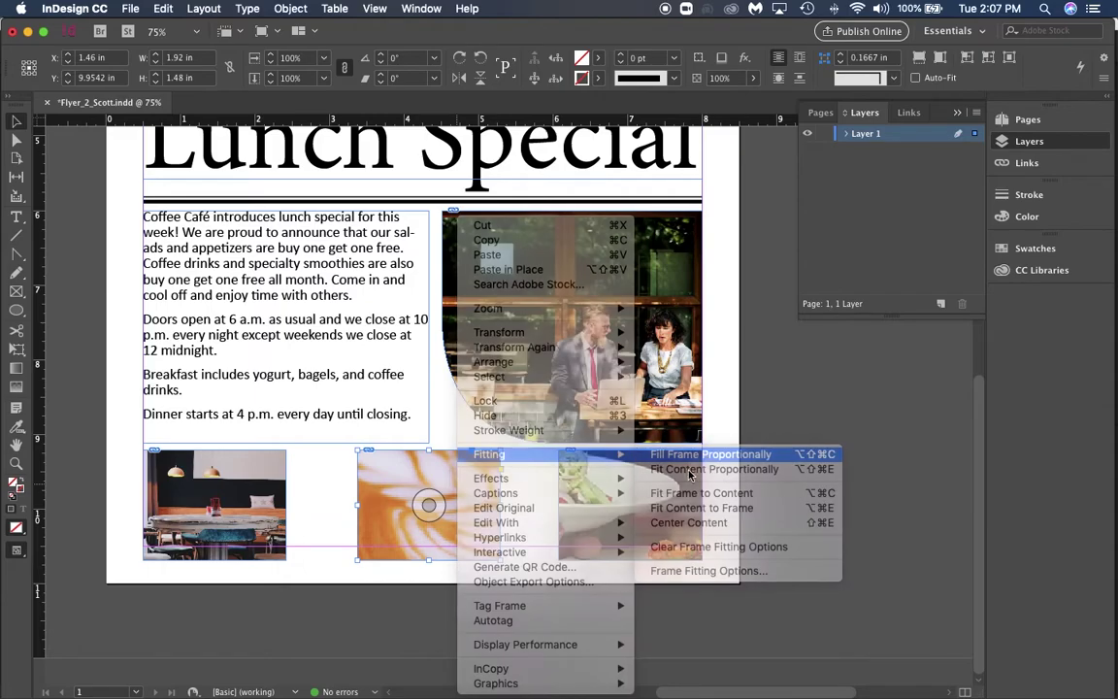
pyautogui.rightClick(663, 481)
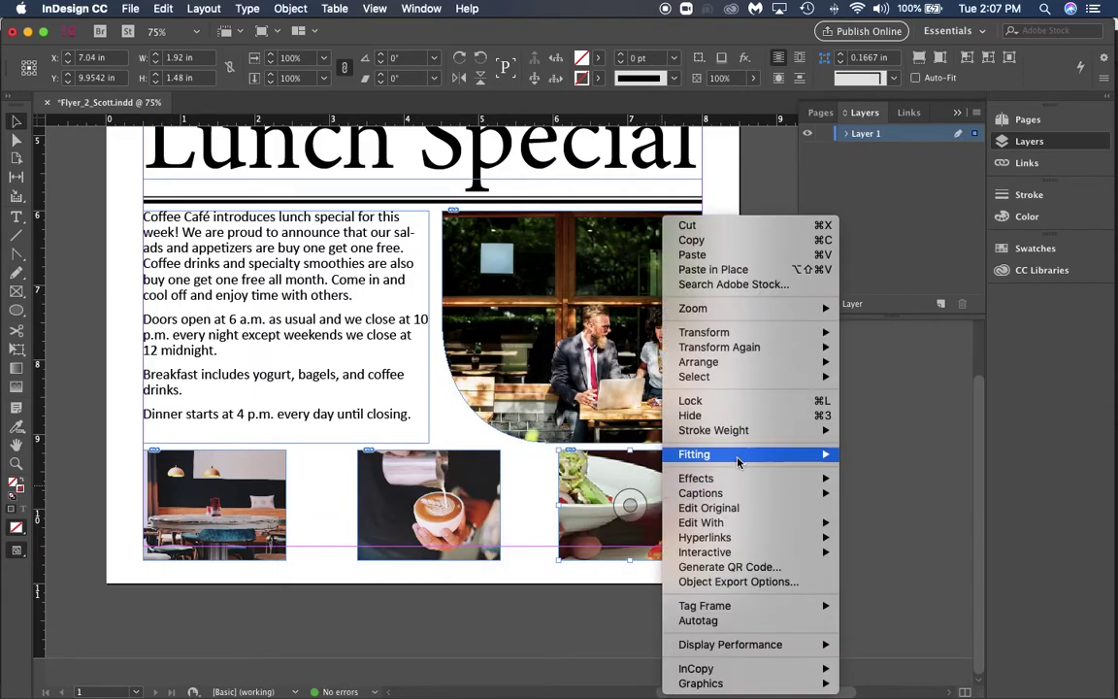
pyautogui.moveTo(694, 453)
pyautogui.click(887, 452)
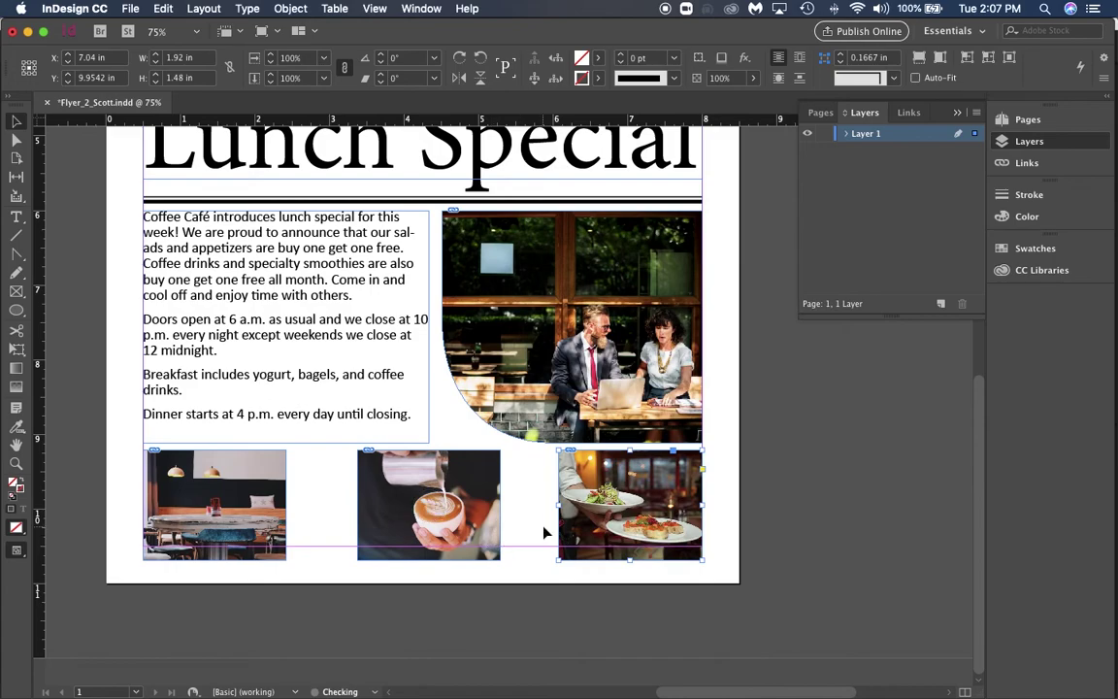
pyautogui.click(530, 525)
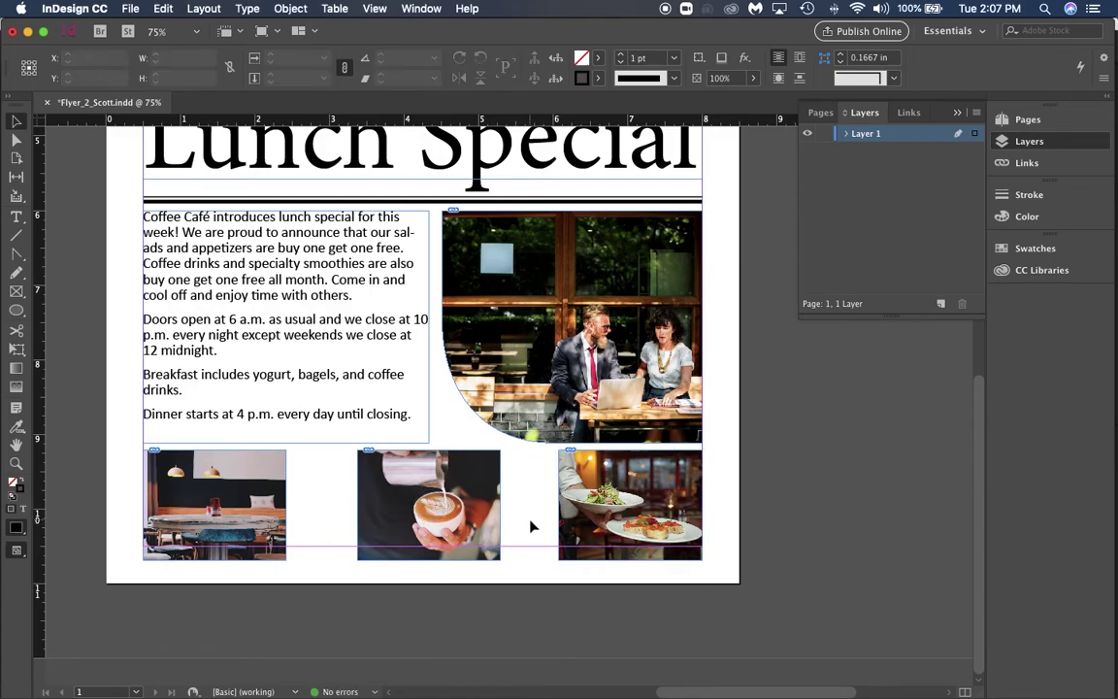
# Save the flyer as a new file, changing the 2 in its name to 3 for Flyer_3
pyautogui.click(131, 10)
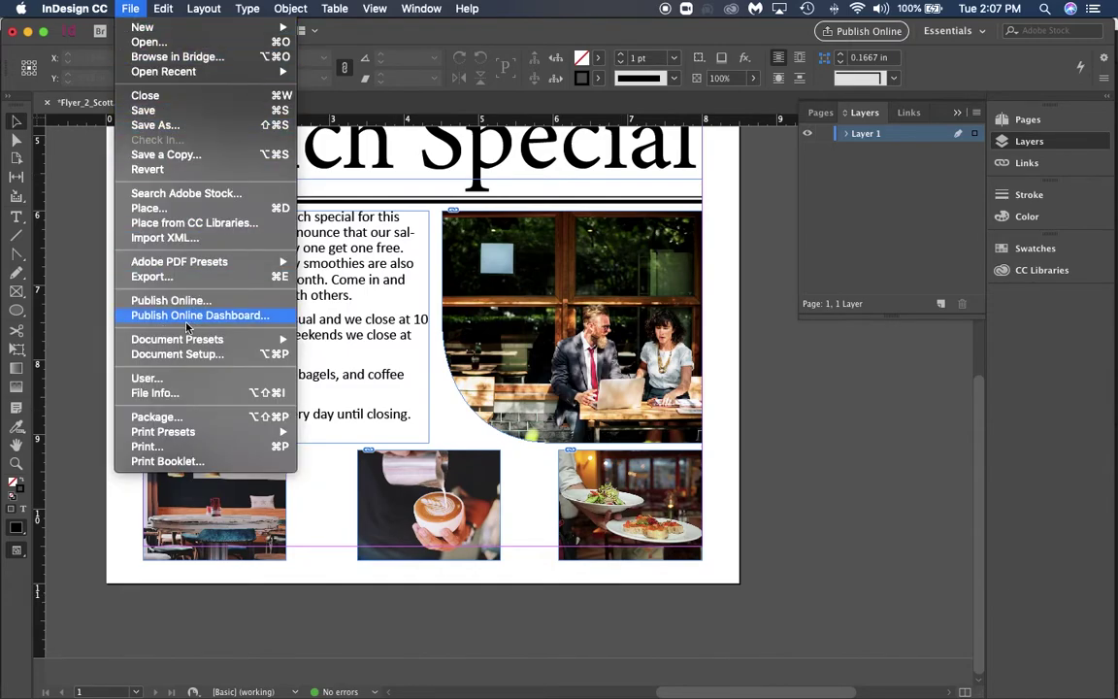
pyautogui.click(169, 124)
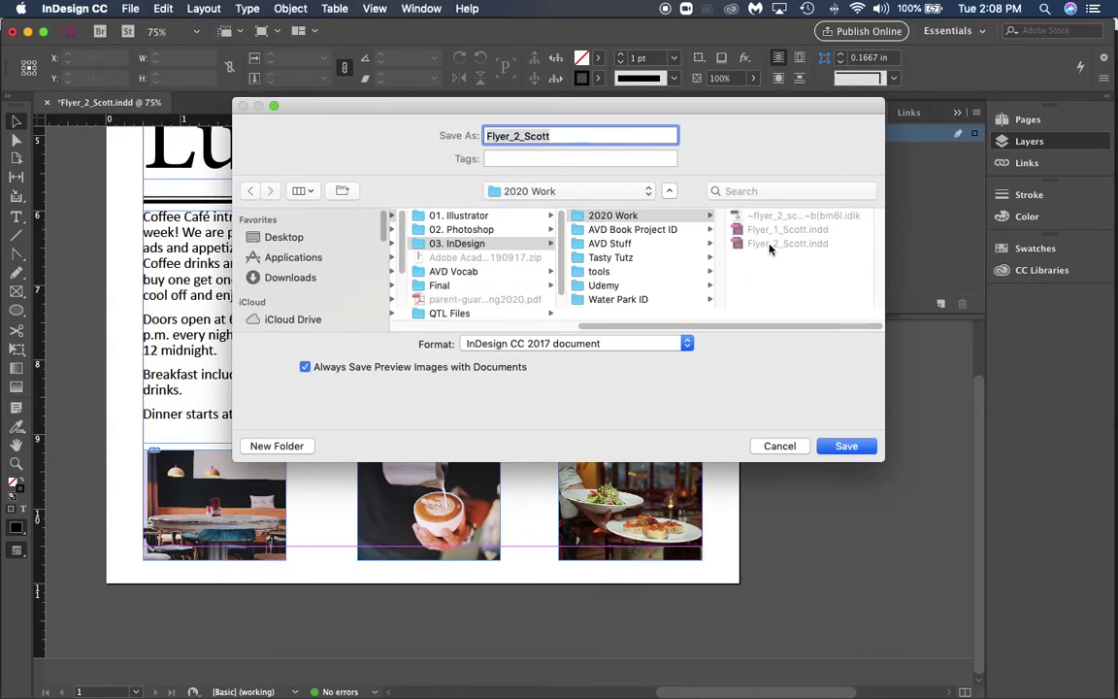
pyautogui.click(522, 135)
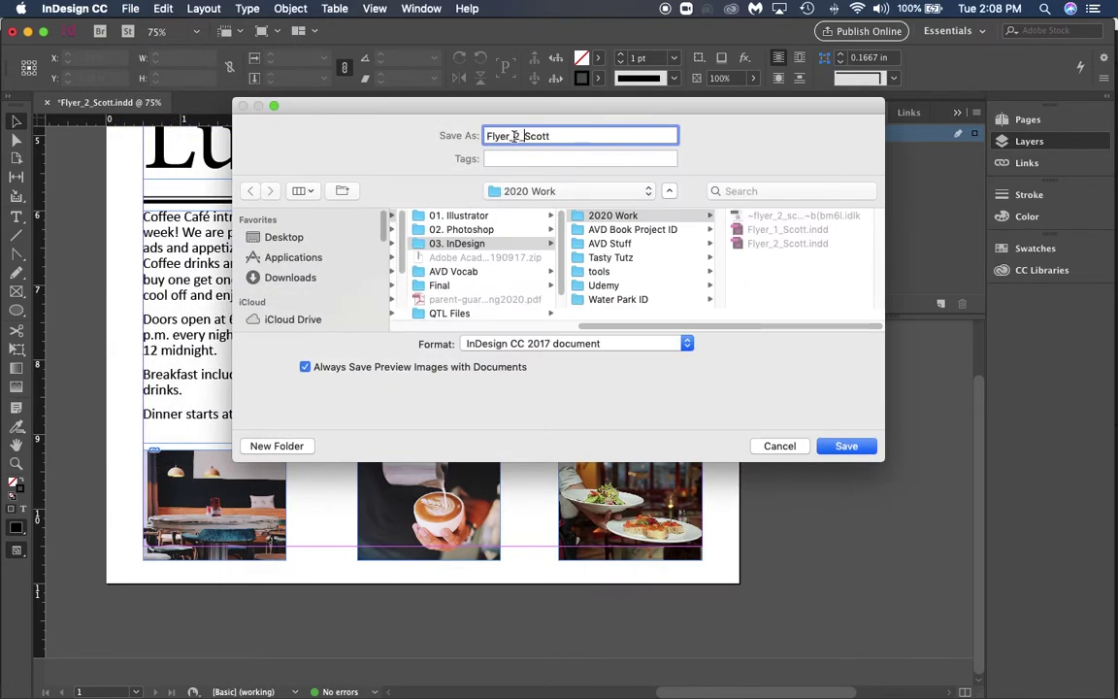
pyautogui.click(518, 135)
pyautogui.press('Delete')
pyautogui.write('3')
pyautogui.click(846, 446)
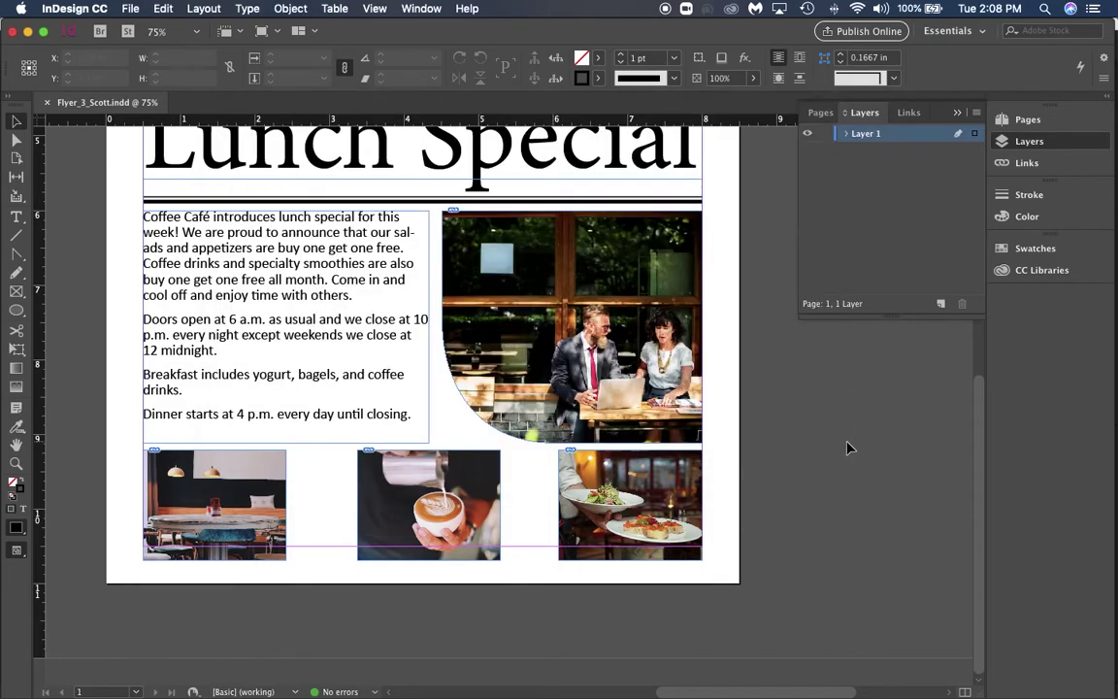